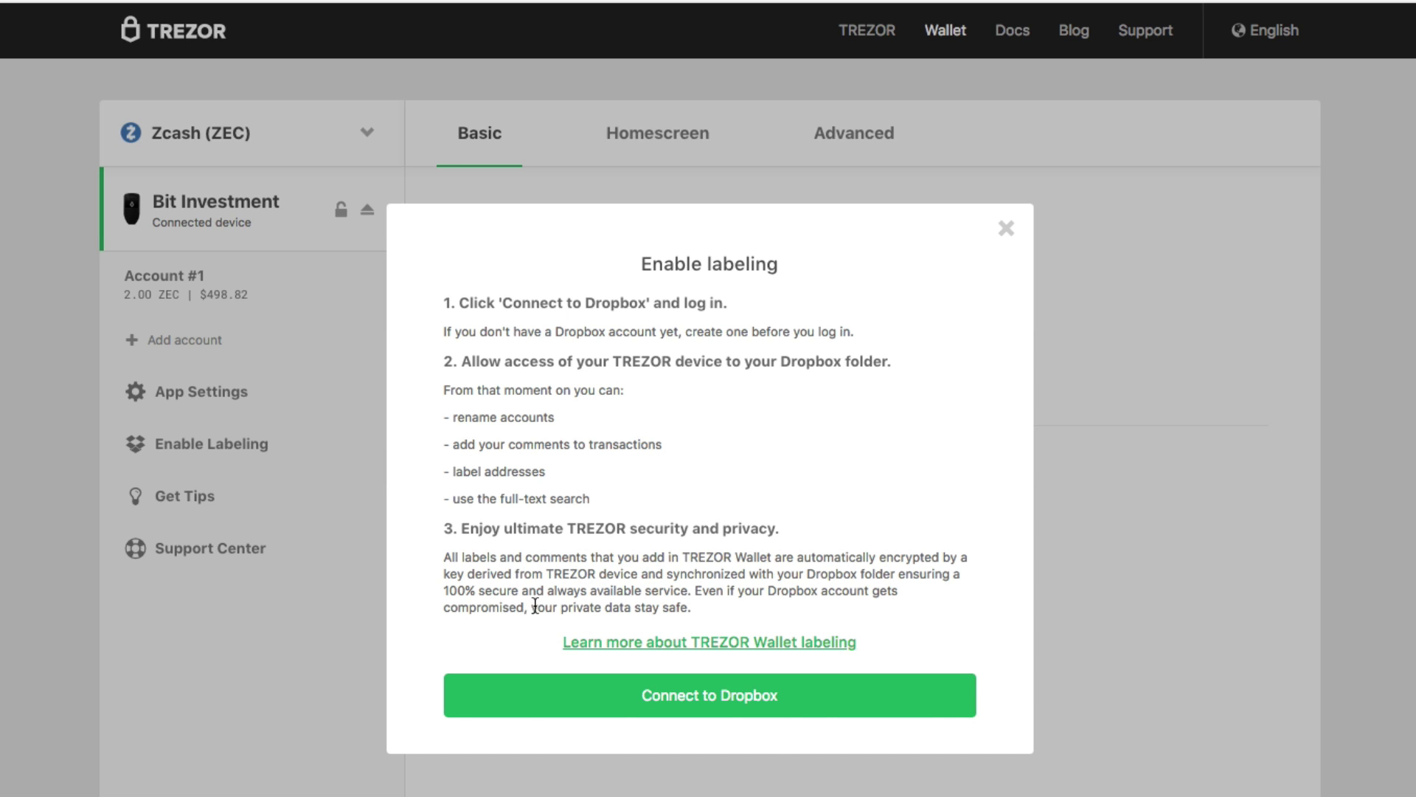
Connect the wallet to Dropbox for labeling and allow TREZOR access to its own Dropbox folder.
{"action": "left_click", "coordinate": [709, 712]}
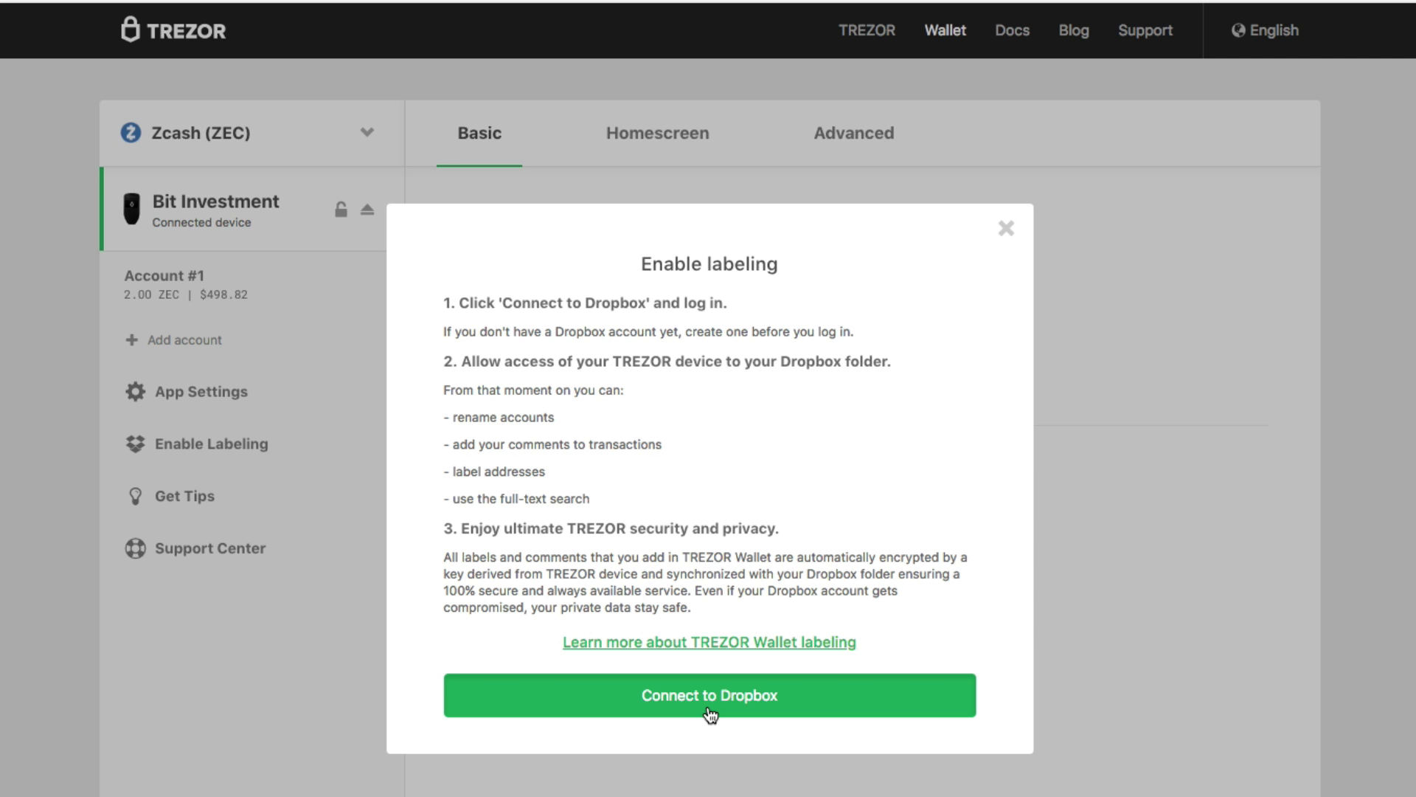
{"action": "left_click", "coordinate": [696, 705]}
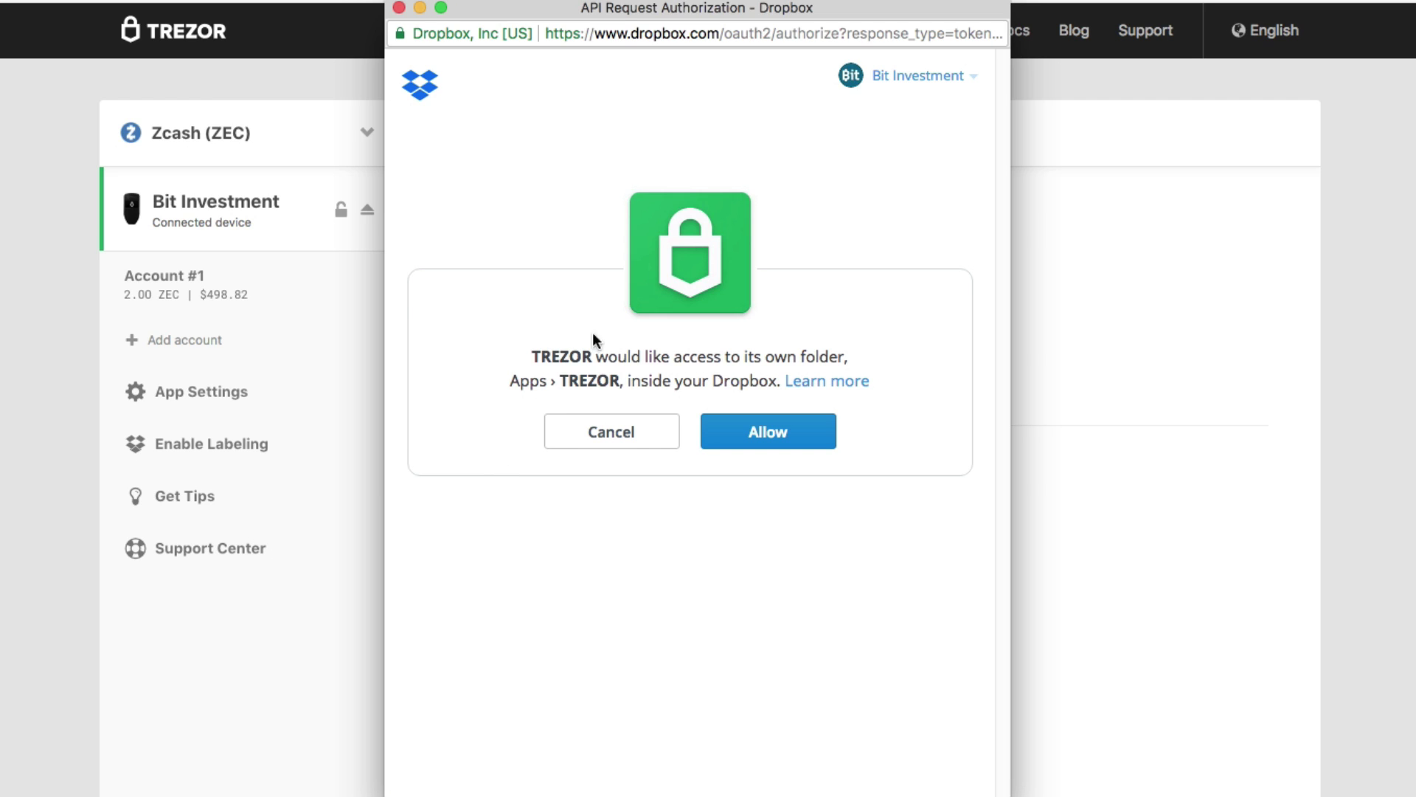
{"action": "left_click", "coordinate": [767, 441]}
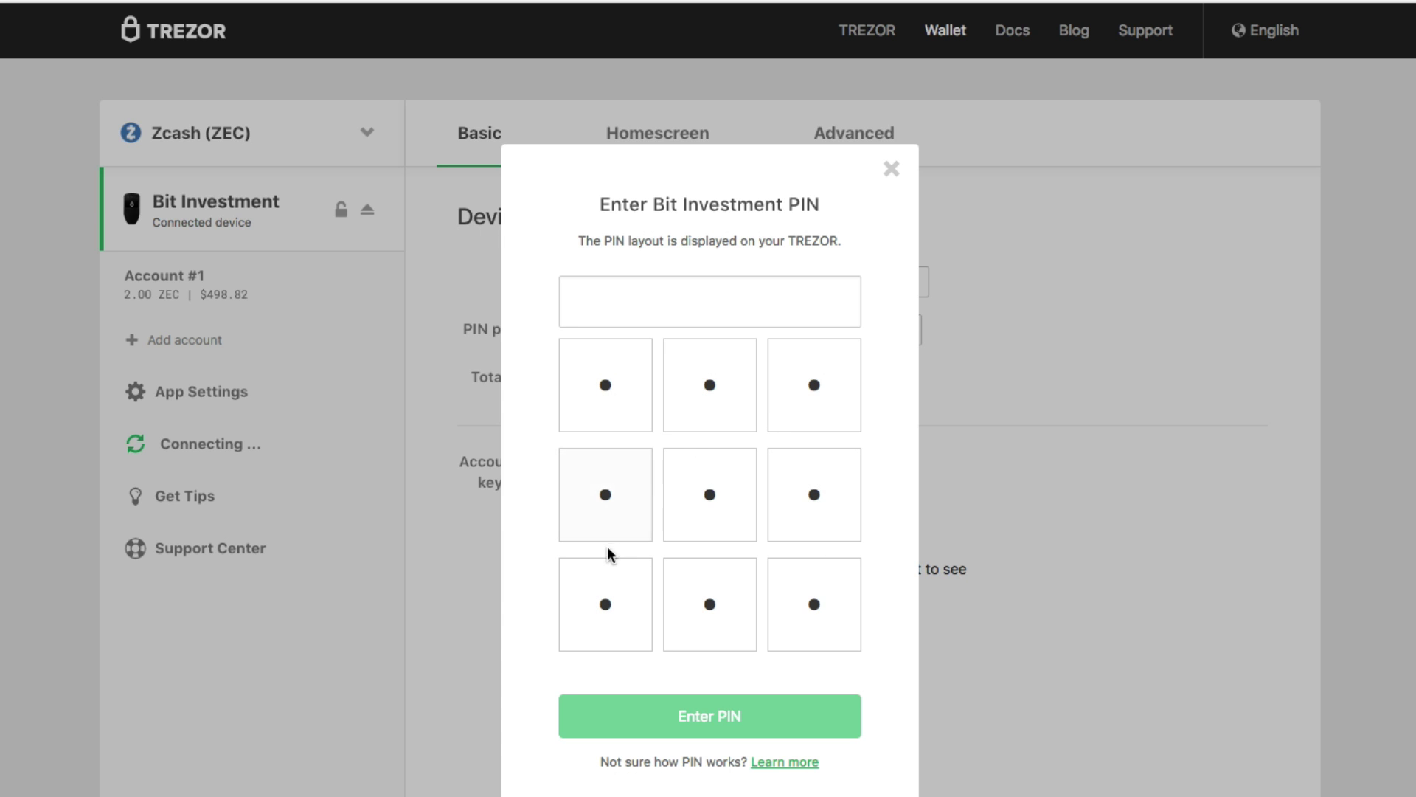
Enter the device PIN on the blind keypad and submit it to unlock labeling.
{"action": "left_click", "coordinate": [610, 613]}
{"action": "left_click", "coordinate": [591, 382]}
{"action": "left_click", "coordinate": [712, 515]}
{"action": "left_click", "coordinate": [714, 649]}
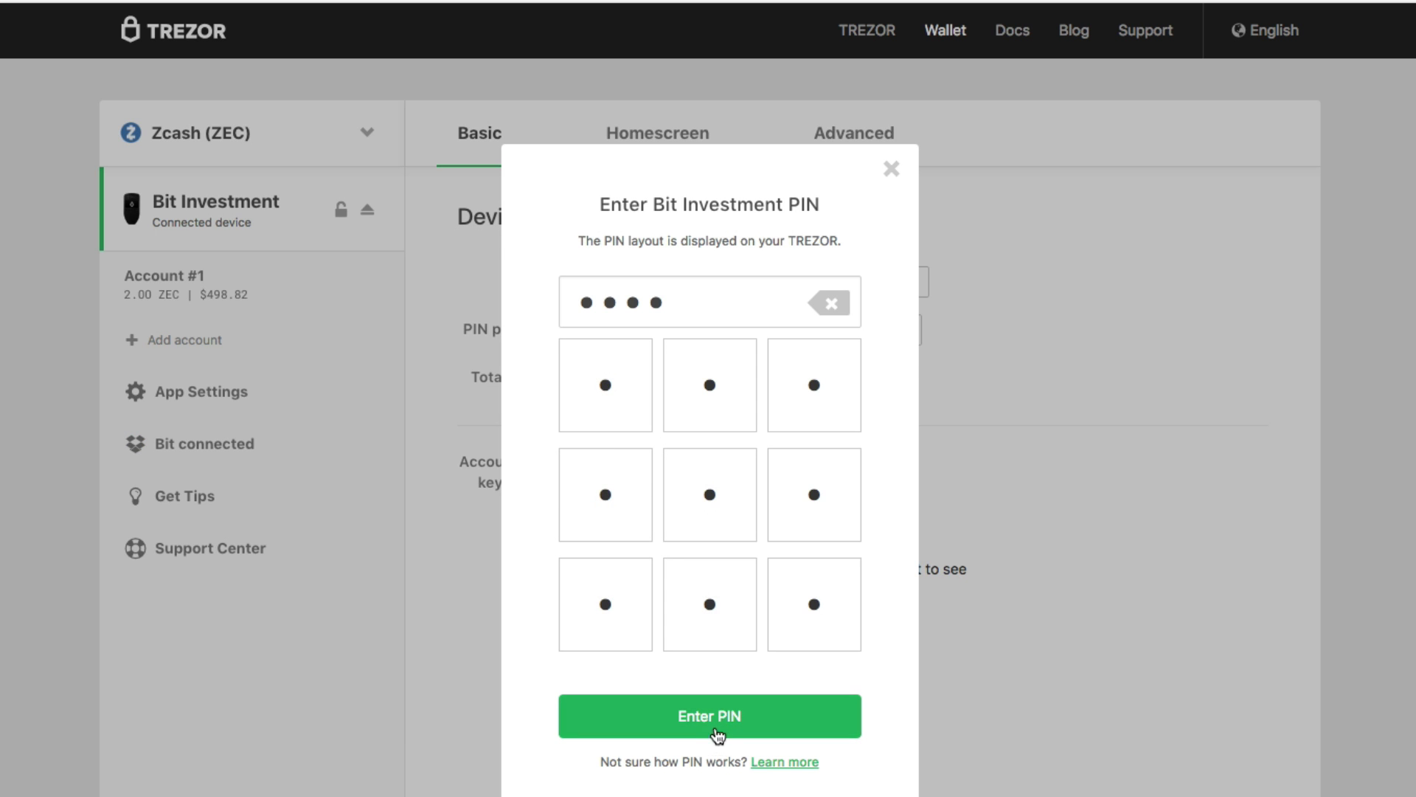
{"action": "left_click", "coordinate": [713, 717]}
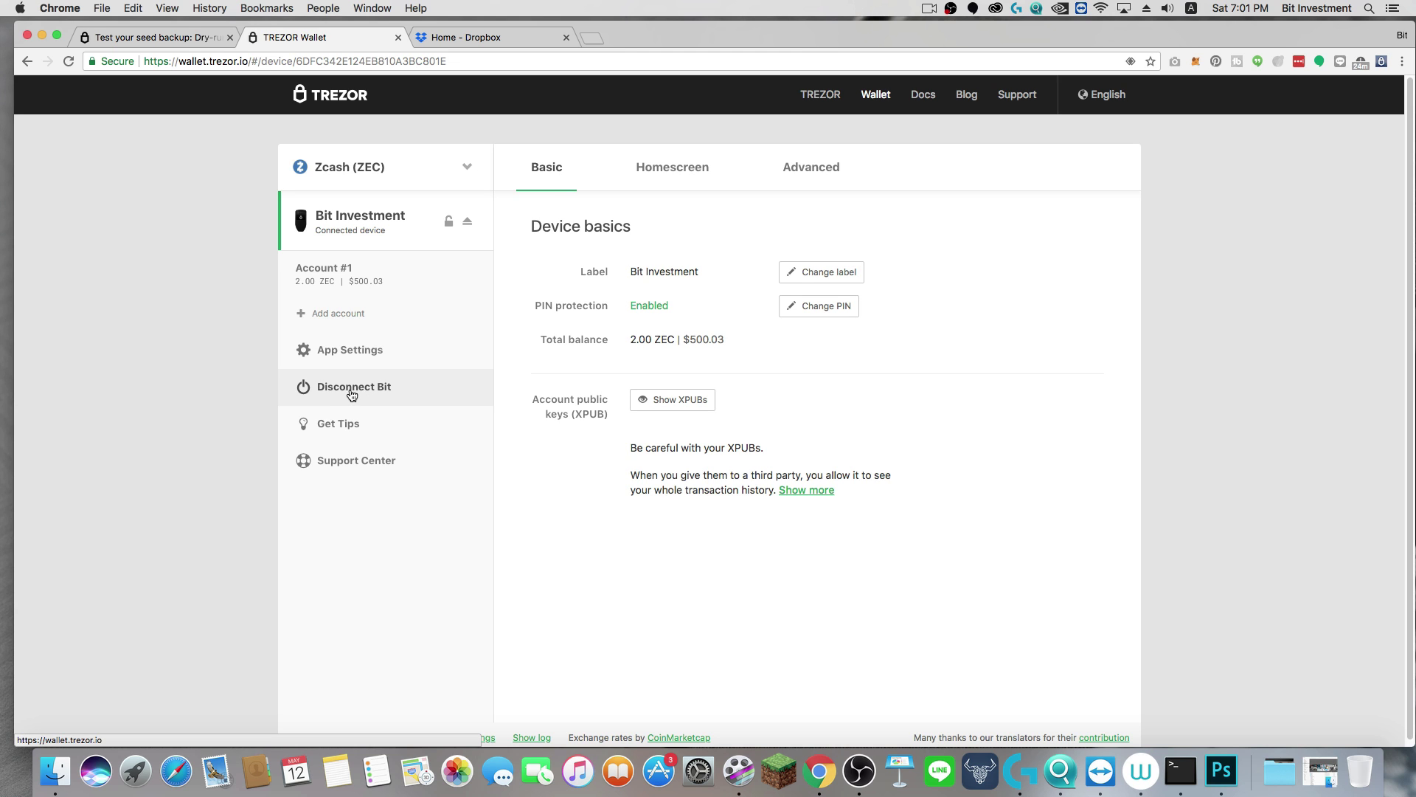
Disconnect the wallet from Dropbox and reconnect it by enabling labeling again.
{"action": "left_click", "coordinate": [351, 396]}
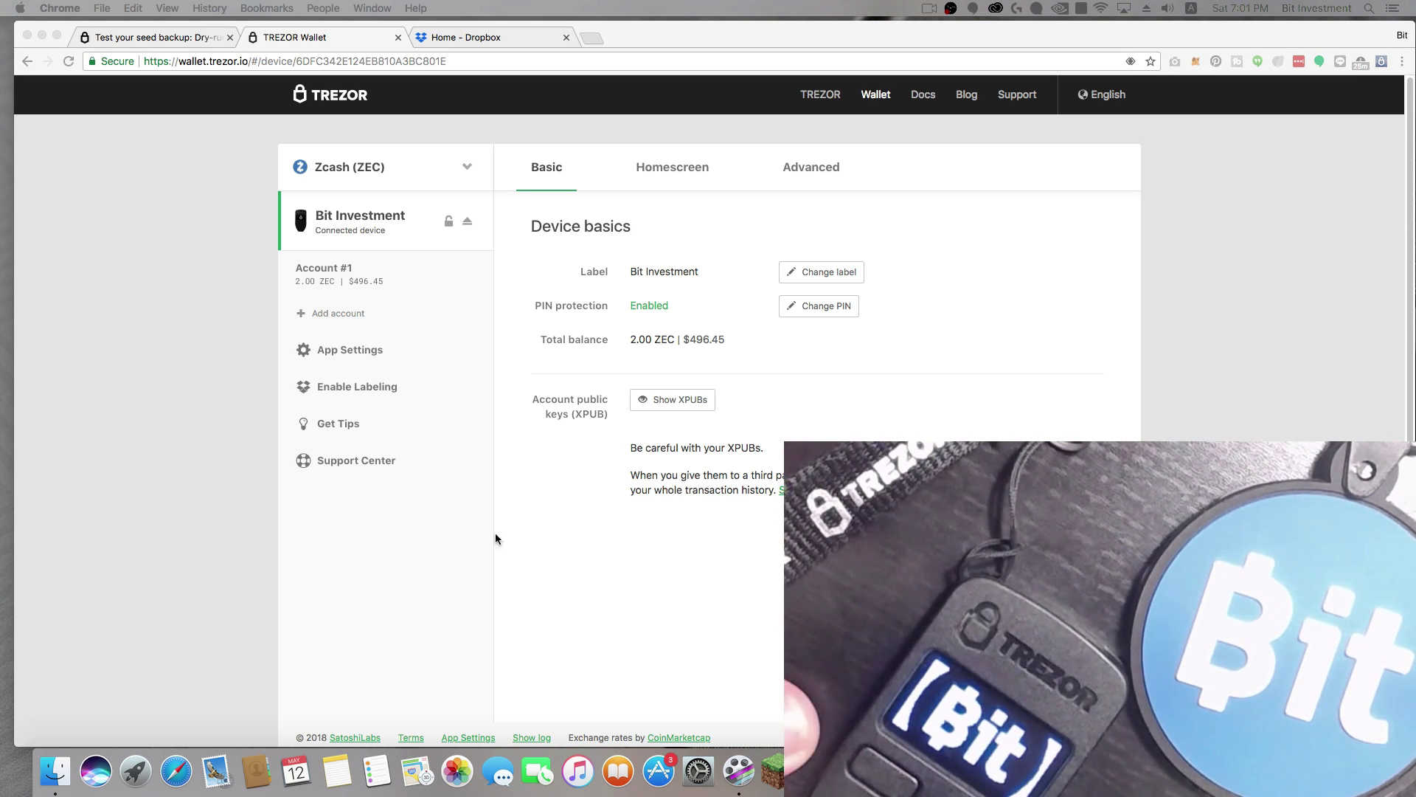
{"action": "left_click", "coordinate": [359, 388]}
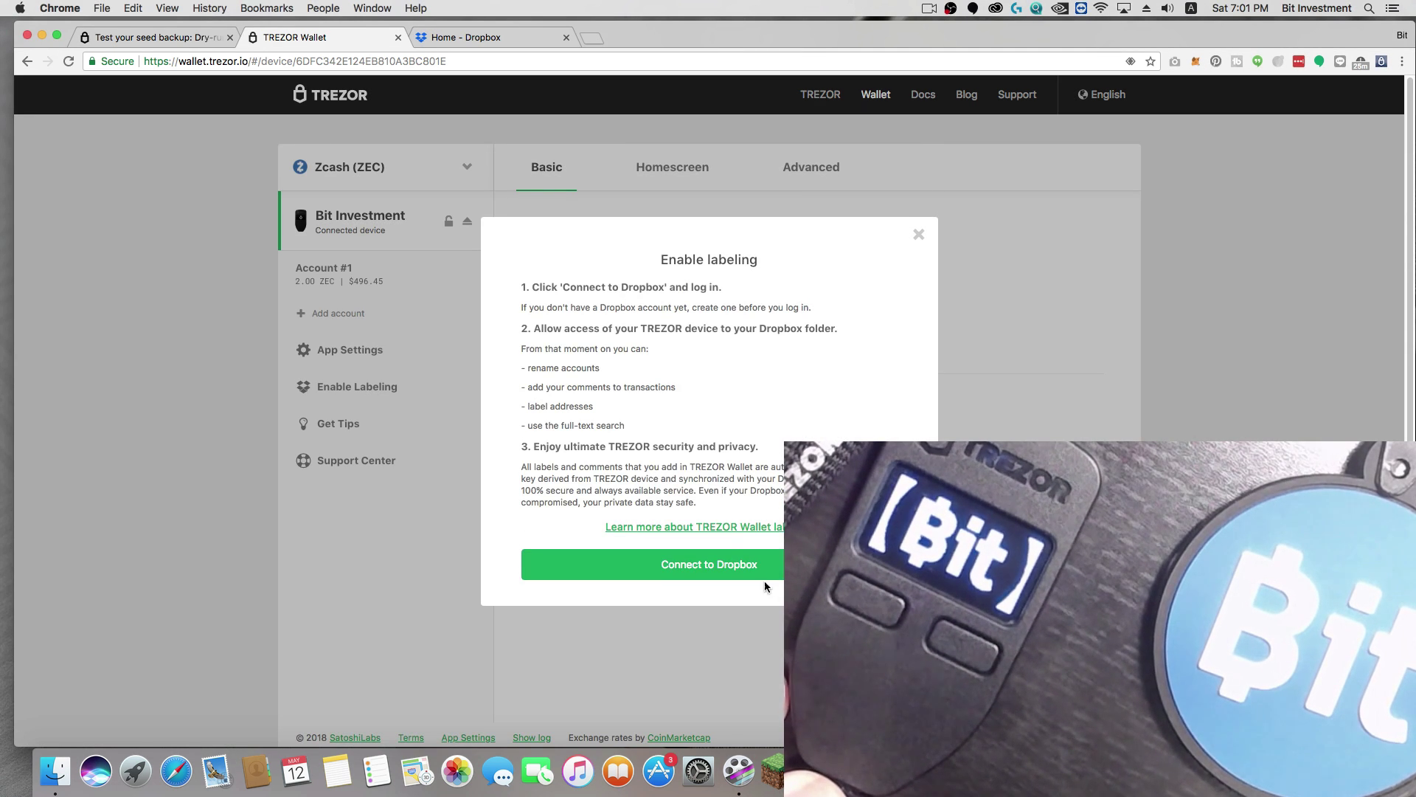
{"action": "left_click", "coordinate": [746, 562]}
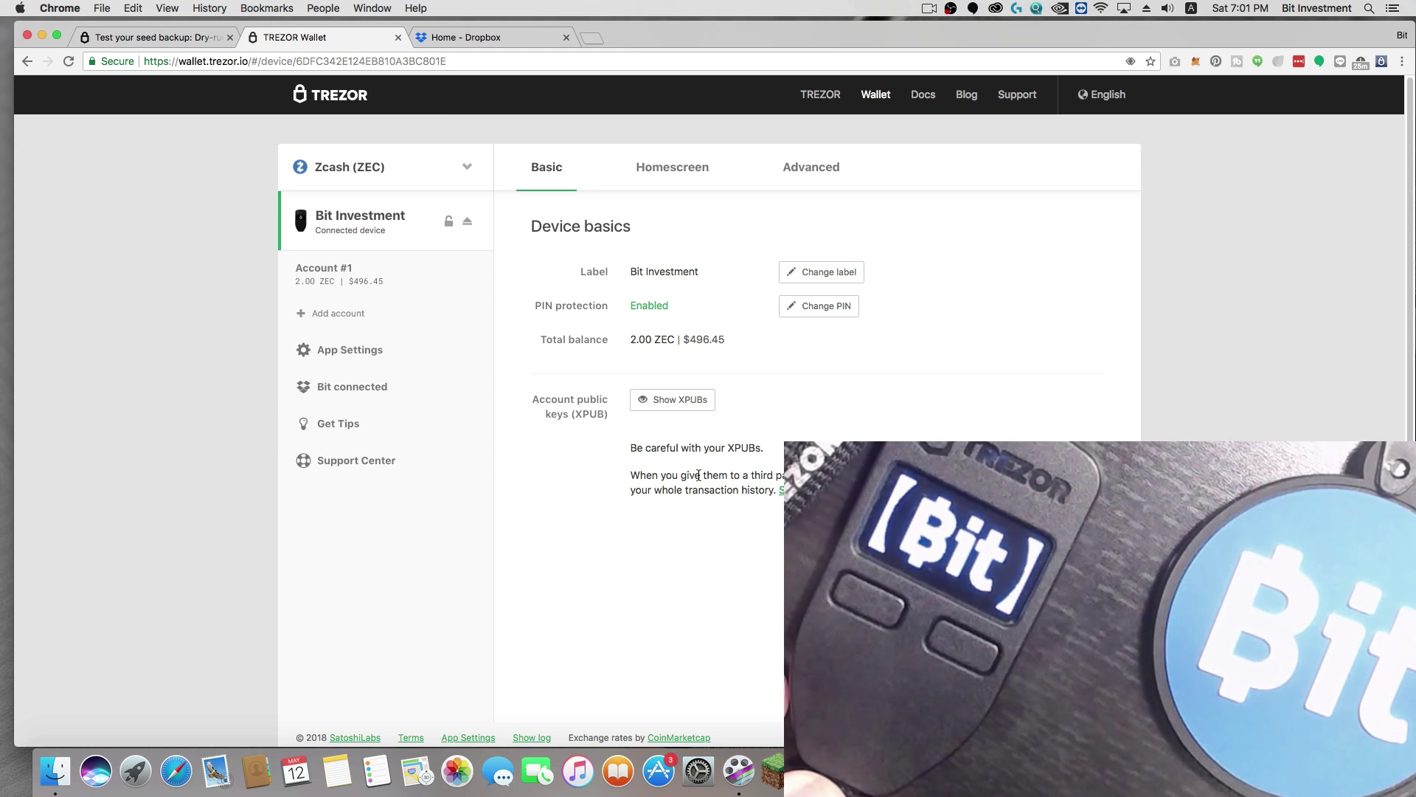
Disconnect Dropbox from the wallet and open the Apps folder in Dropbox.
{"action": "left_click", "coordinate": [354, 393]}
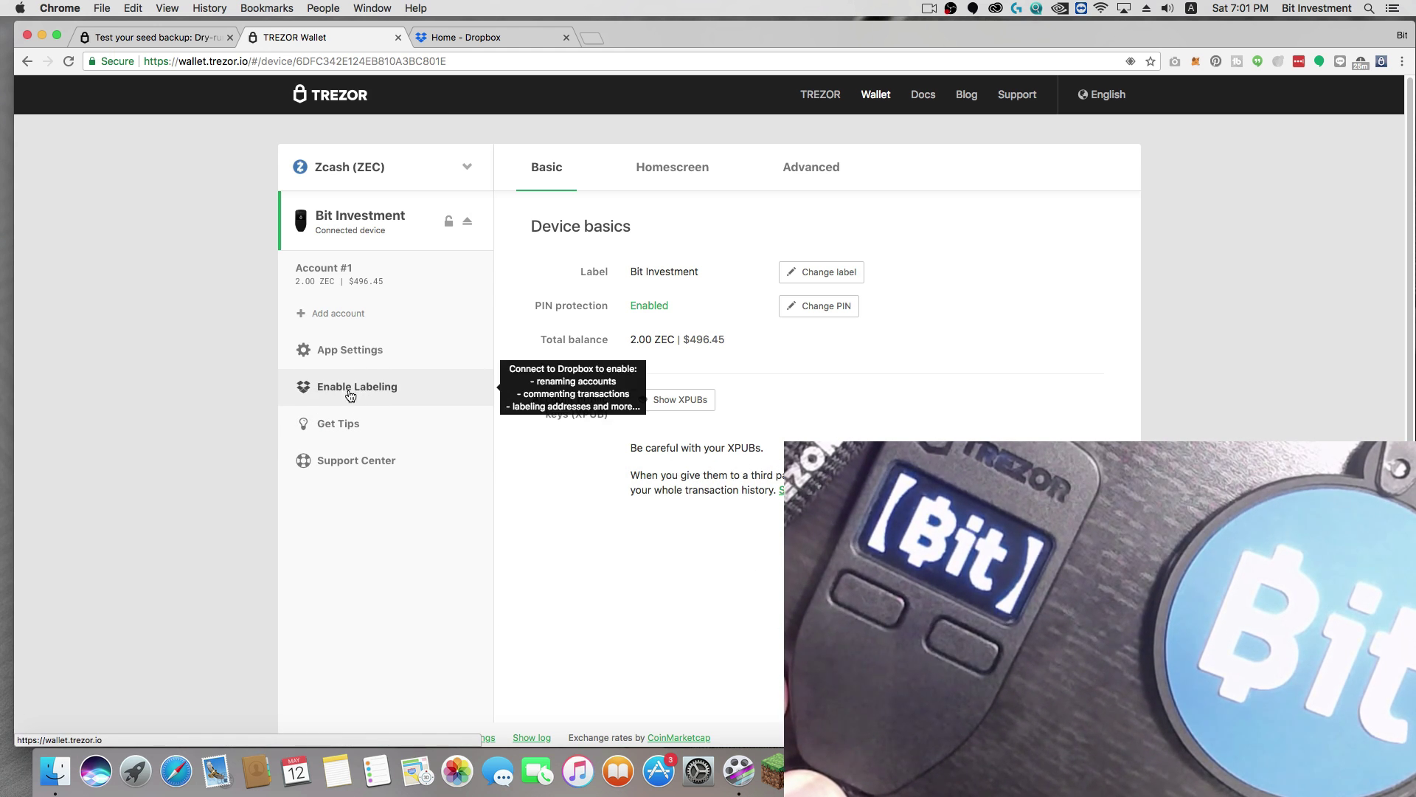
{"action": "left_click", "coordinate": [475, 35]}
{"action": "left_click", "coordinate": [62, 161]}
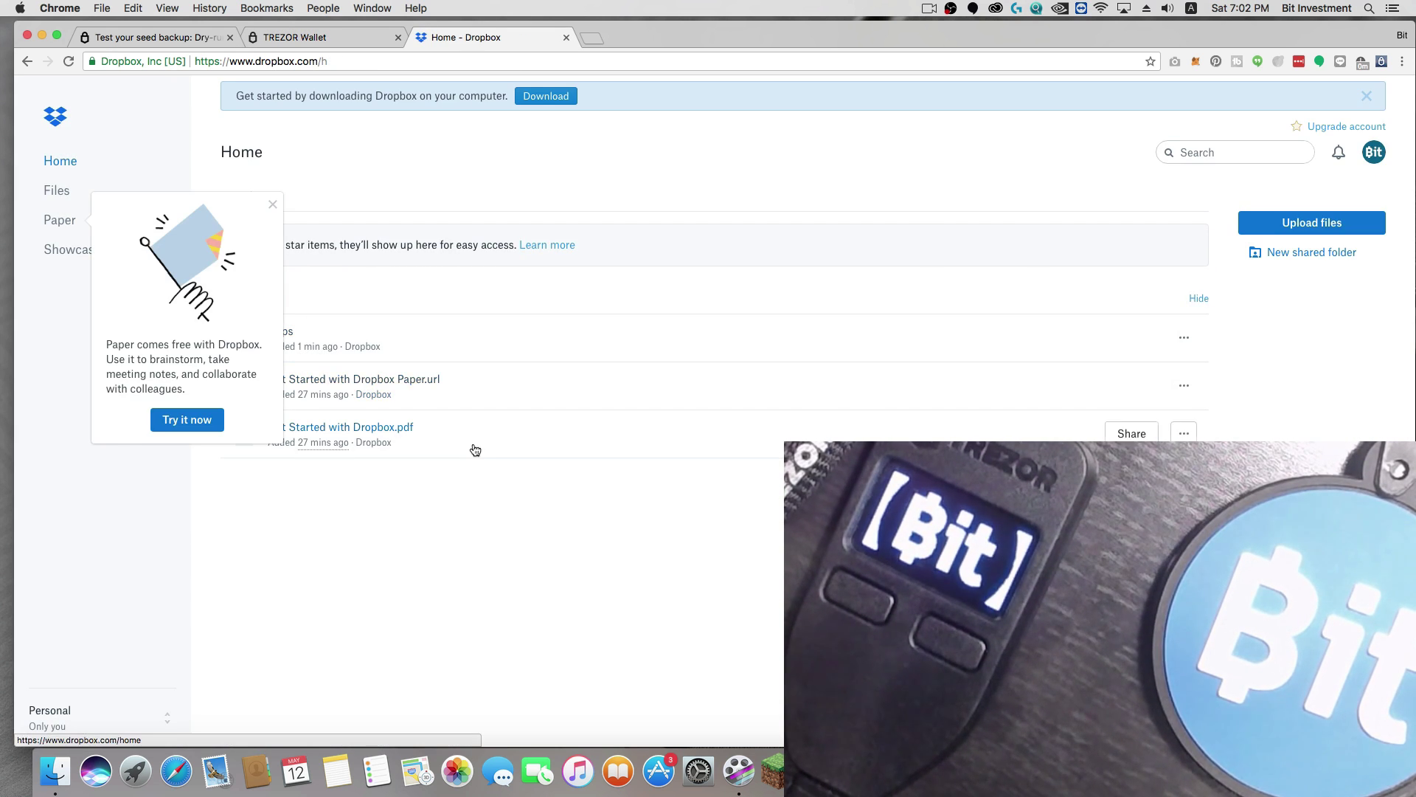
{"action": "left_click", "coordinate": [272, 205]}
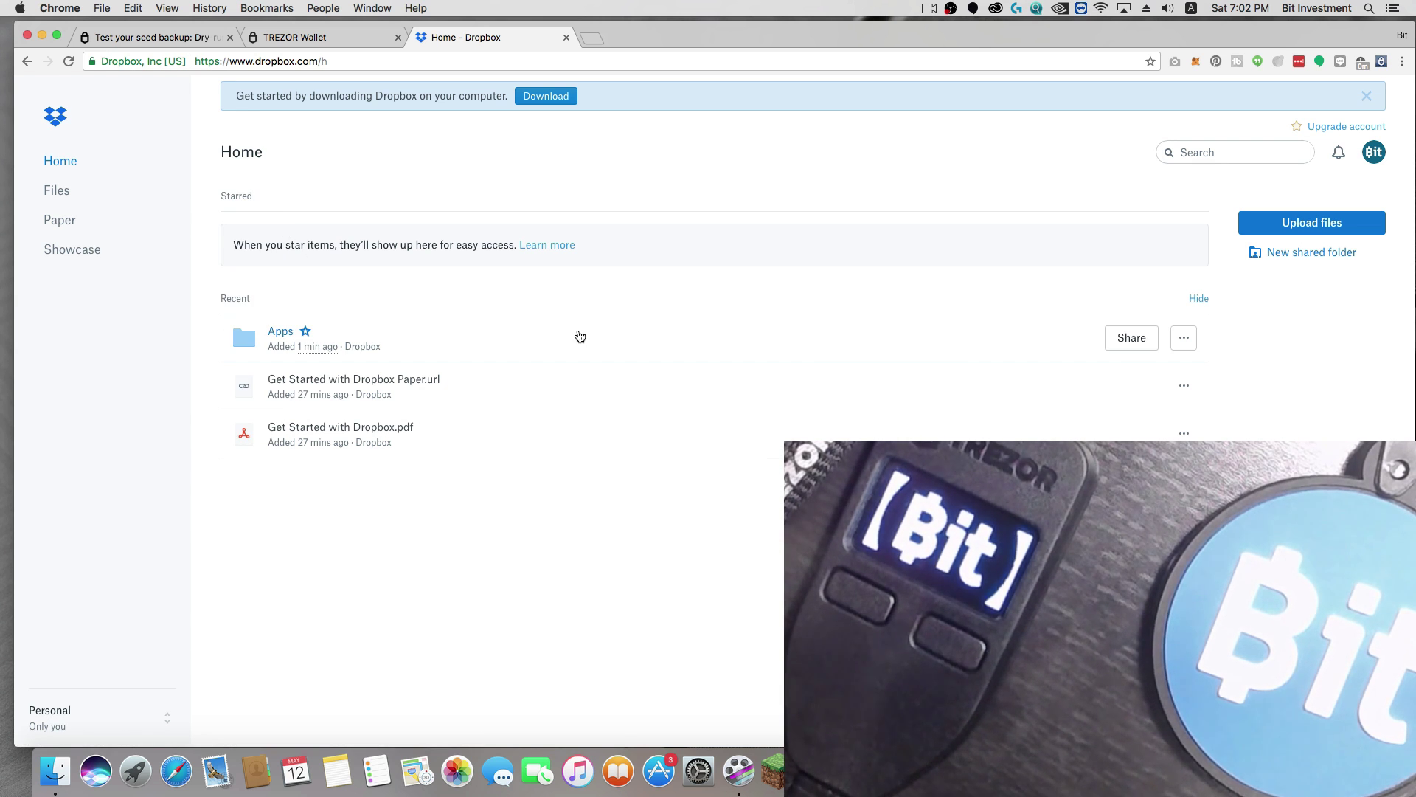
{"action": "left_click", "coordinate": [280, 332]}
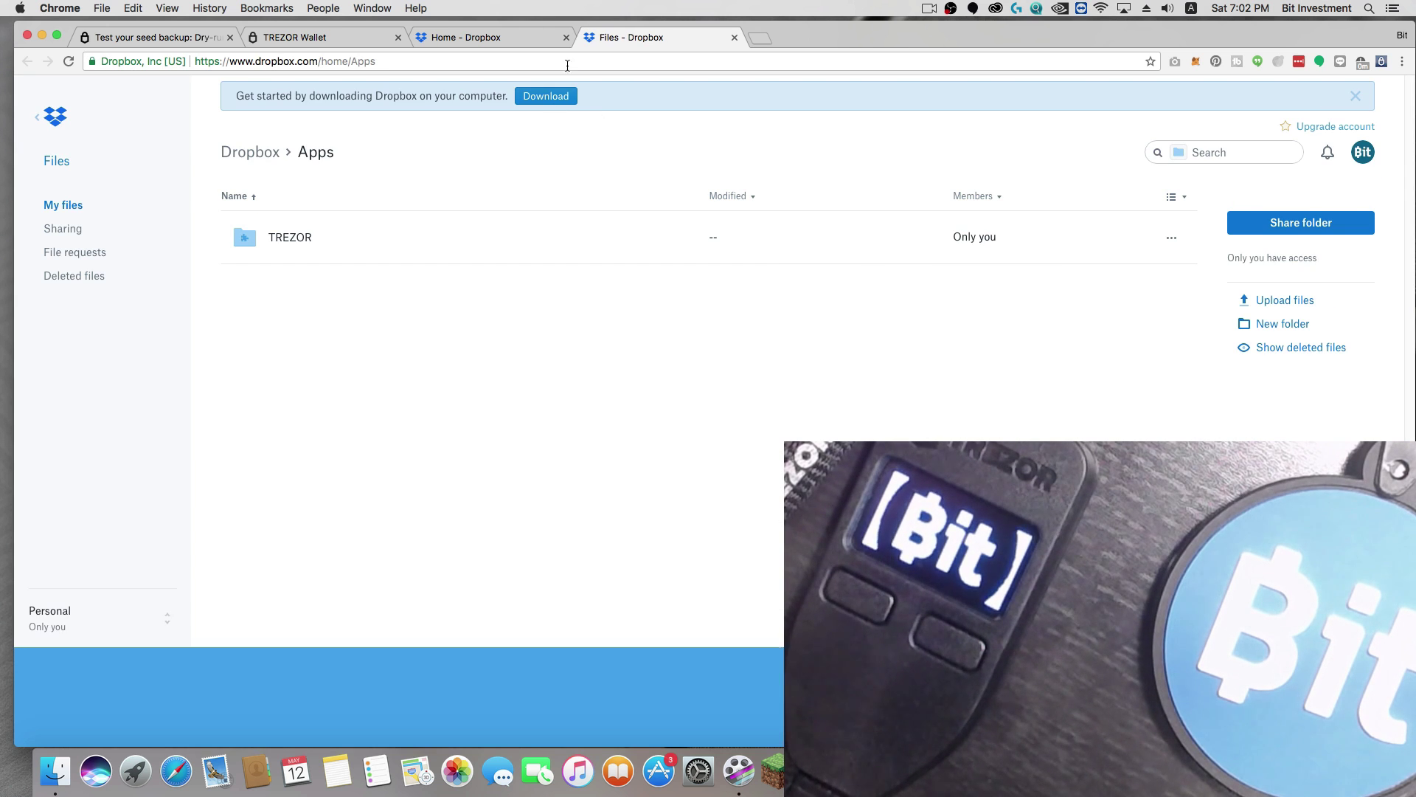
Delete the Apps folder from the recent items on the Dropbox home page.
{"action": "left_click", "coordinate": [497, 38]}
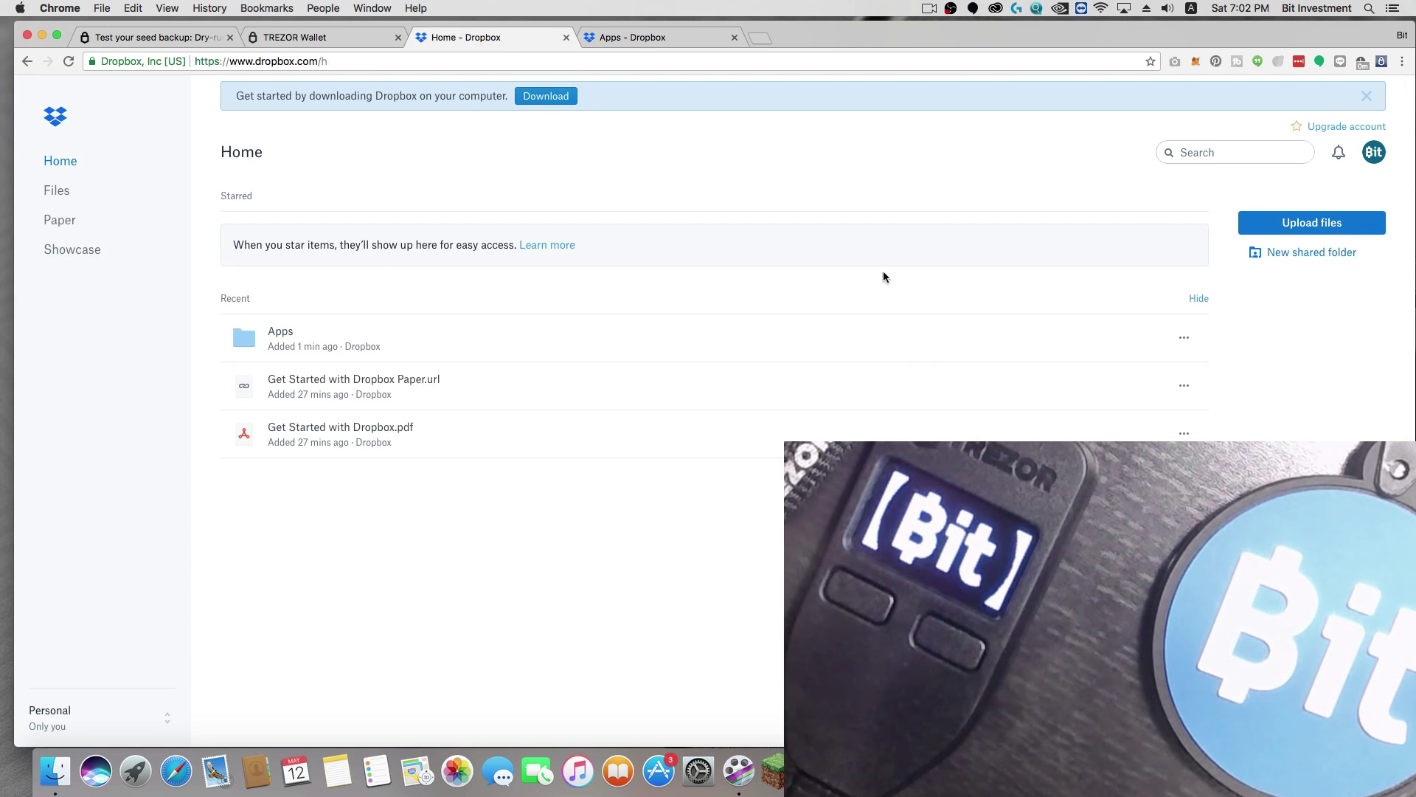
{"action": "left_click", "coordinate": [1183, 337]}
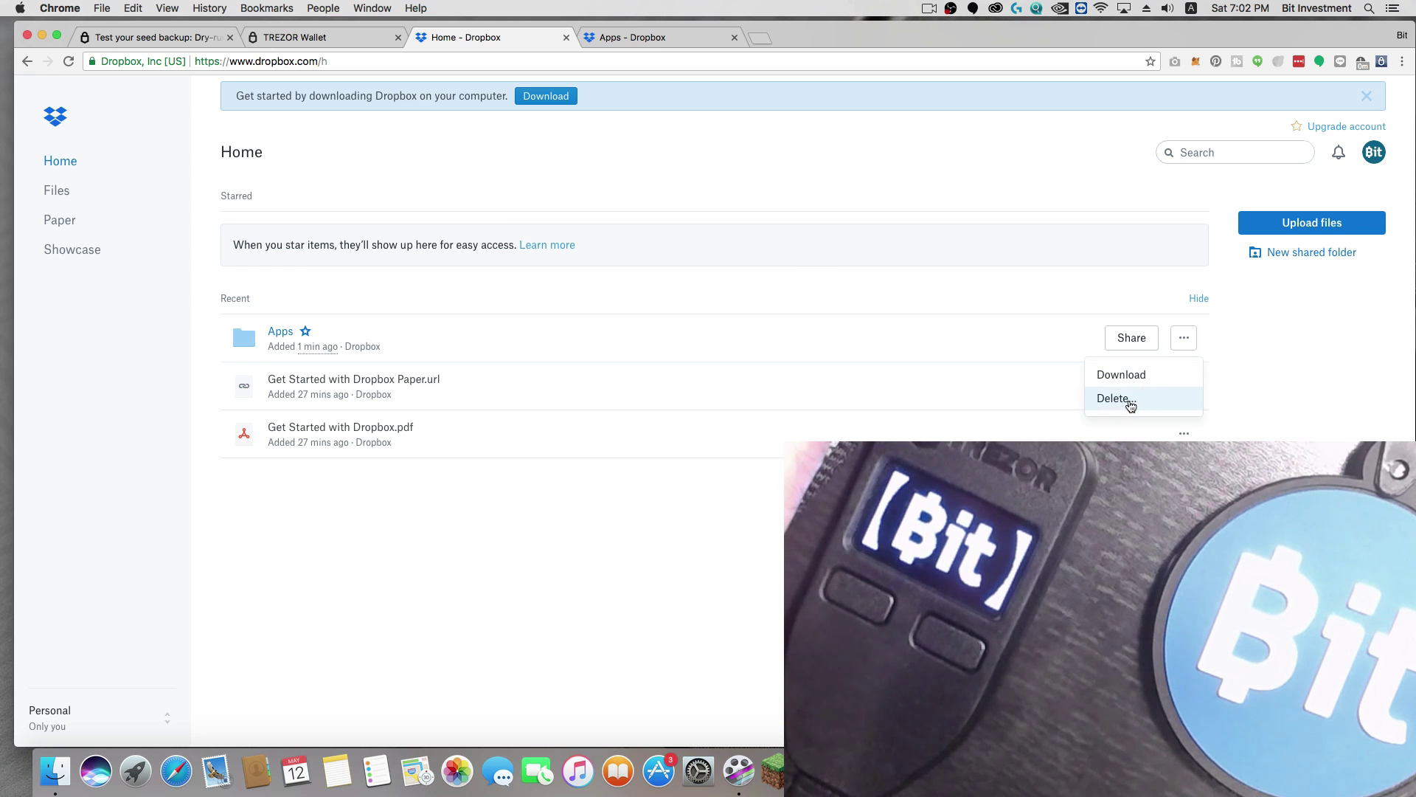
{"action": "left_click", "coordinate": [1128, 399]}
{"action": "left_click", "coordinate": [829, 270]}
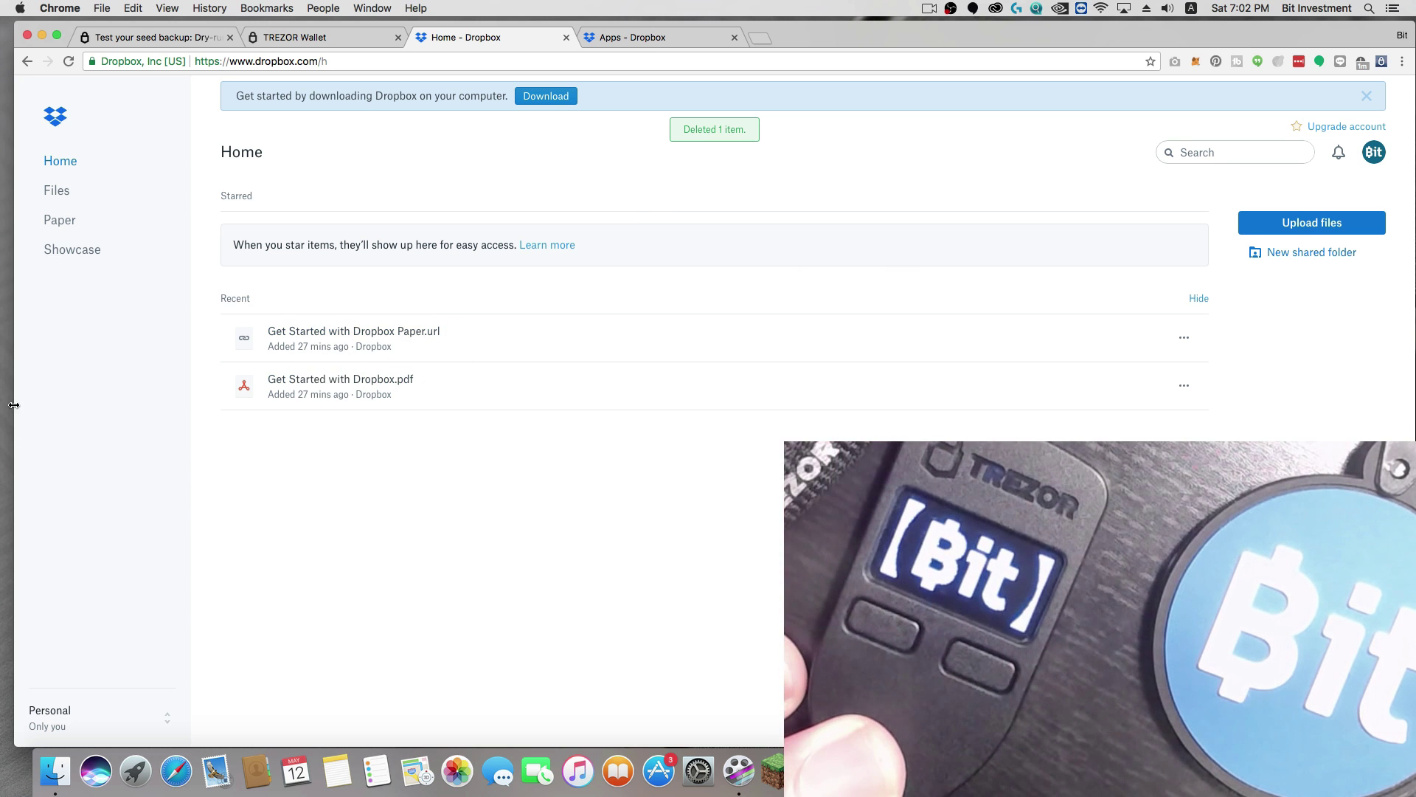
Enable labeling in TREZOR Wallet by connecting to Dropbox and allowing access to the Apps › TREZOR folder.
{"action": "left_click", "coordinate": [362, 41]}
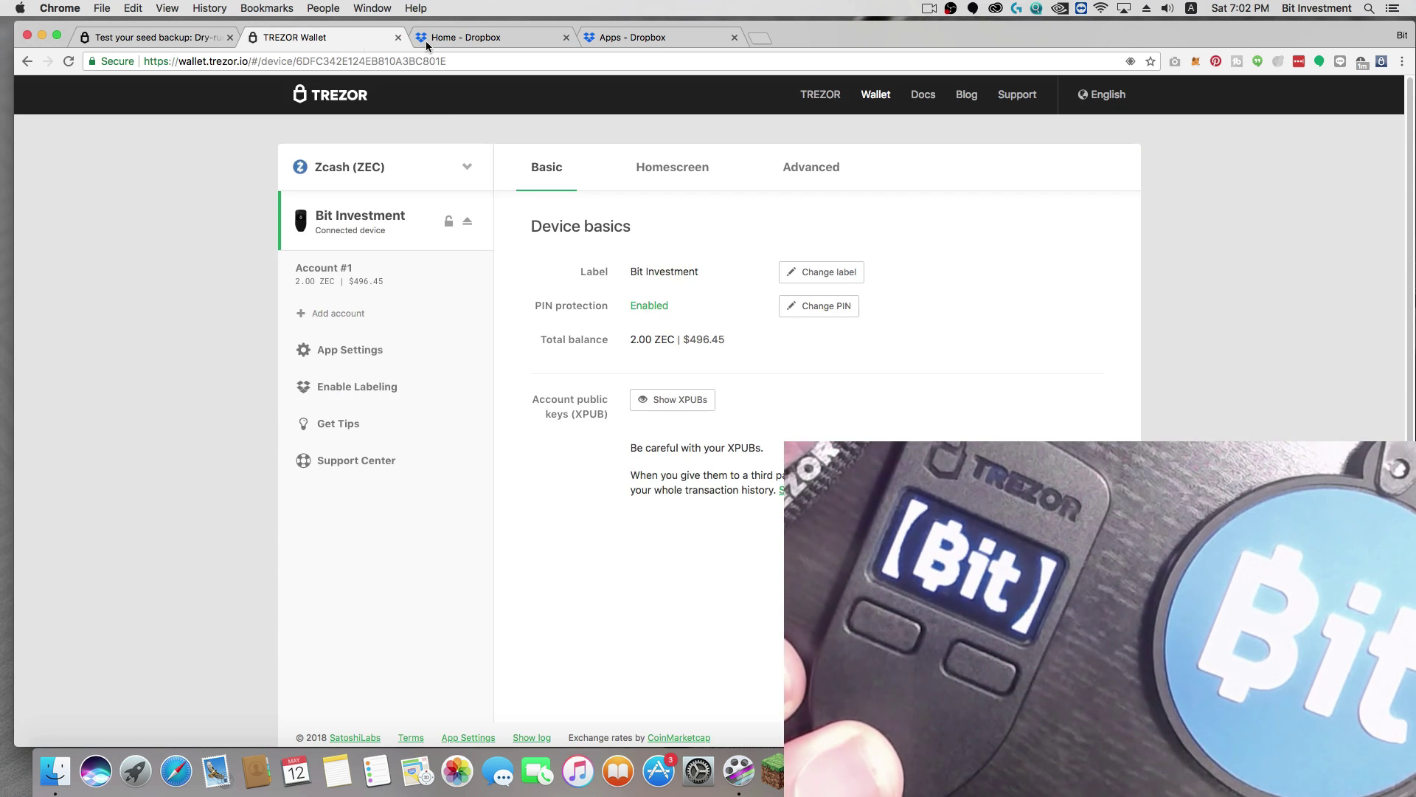
{"action": "mouse_move", "coordinate": [384, 388]}
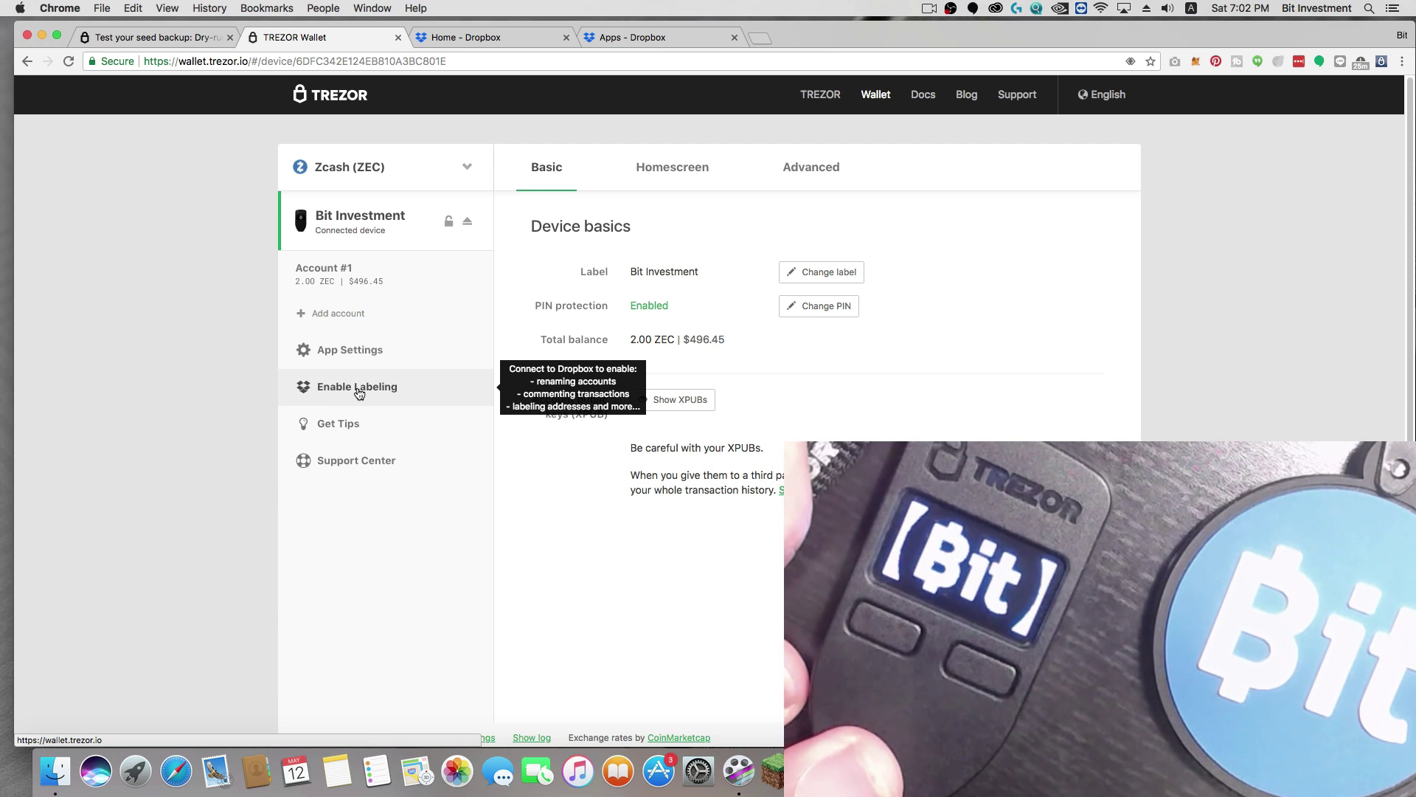
{"action": "left_click", "coordinate": [359, 391]}
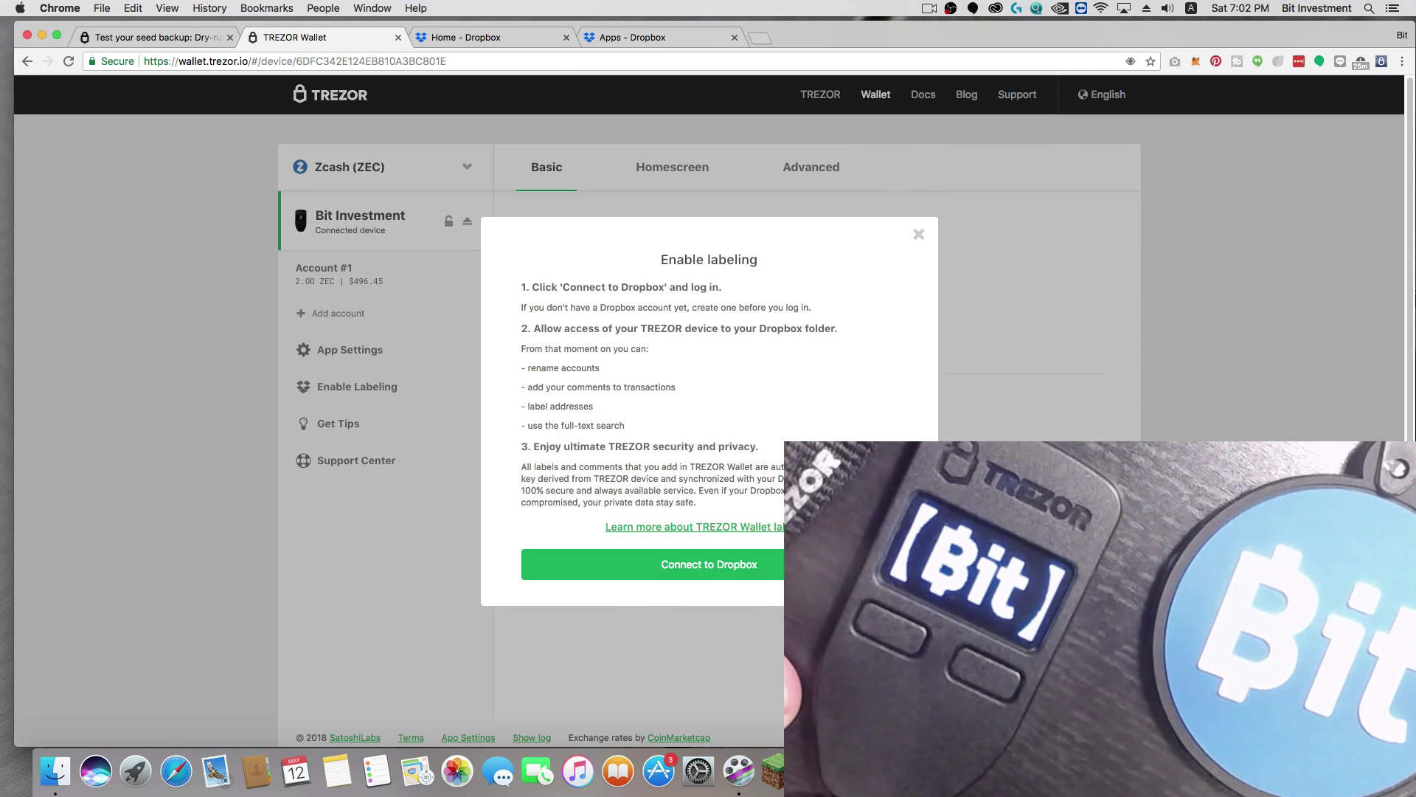
{"action": "left_click", "coordinate": [633, 579]}
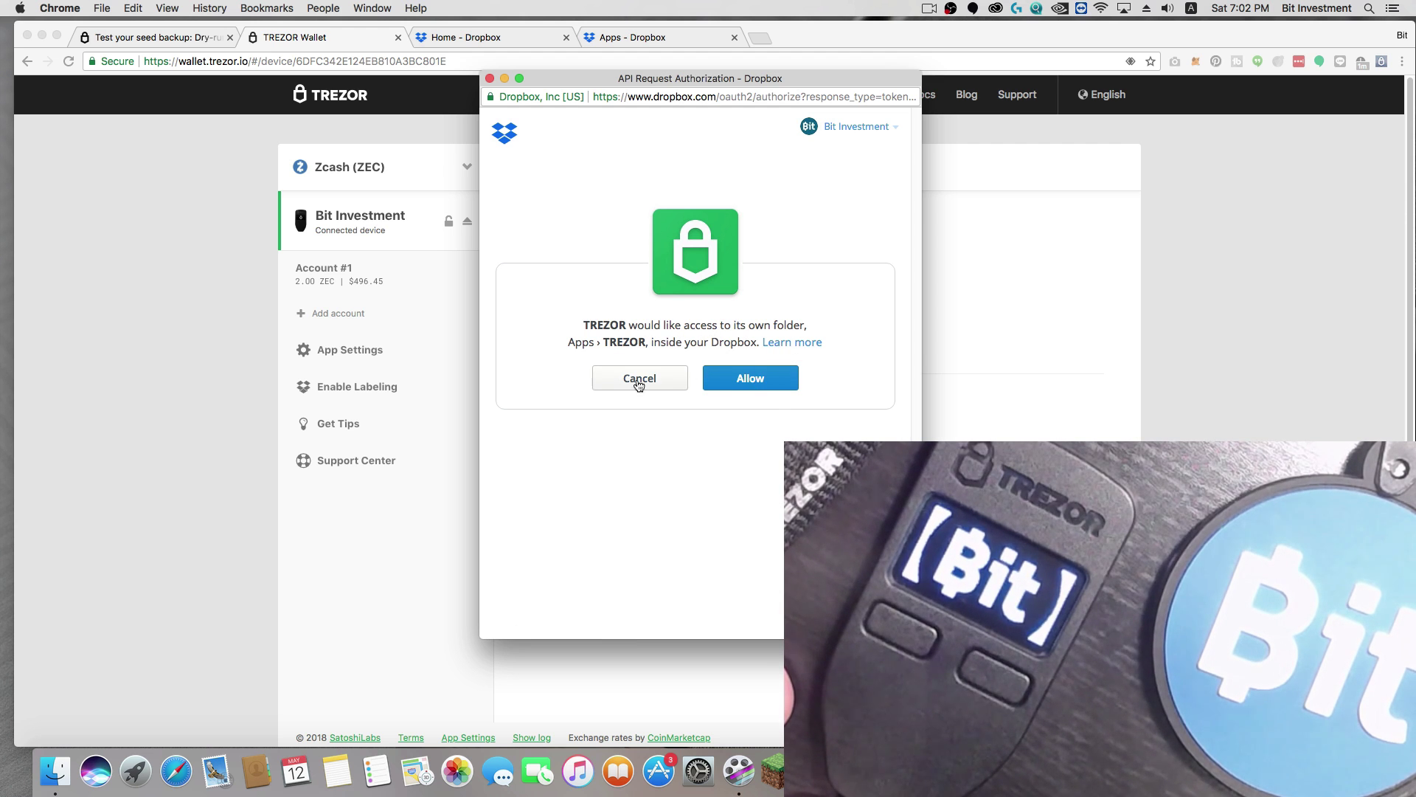
{"action": "left_click", "coordinate": [768, 385]}
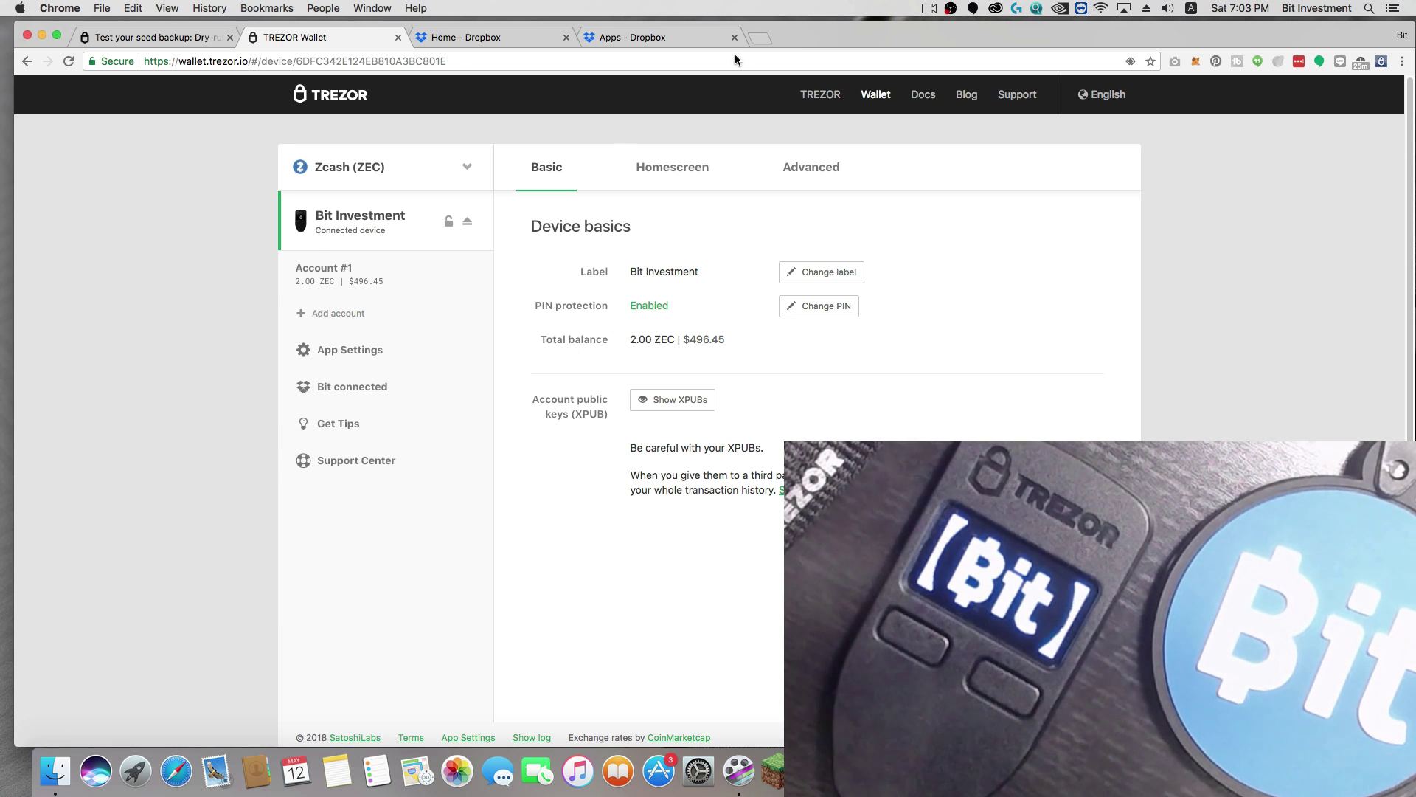
Examine the Dropbox files for the TREZOR folder inside Apps, then return to the top-level folder.
{"action": "left_click", "coordinate": [472, 38]}
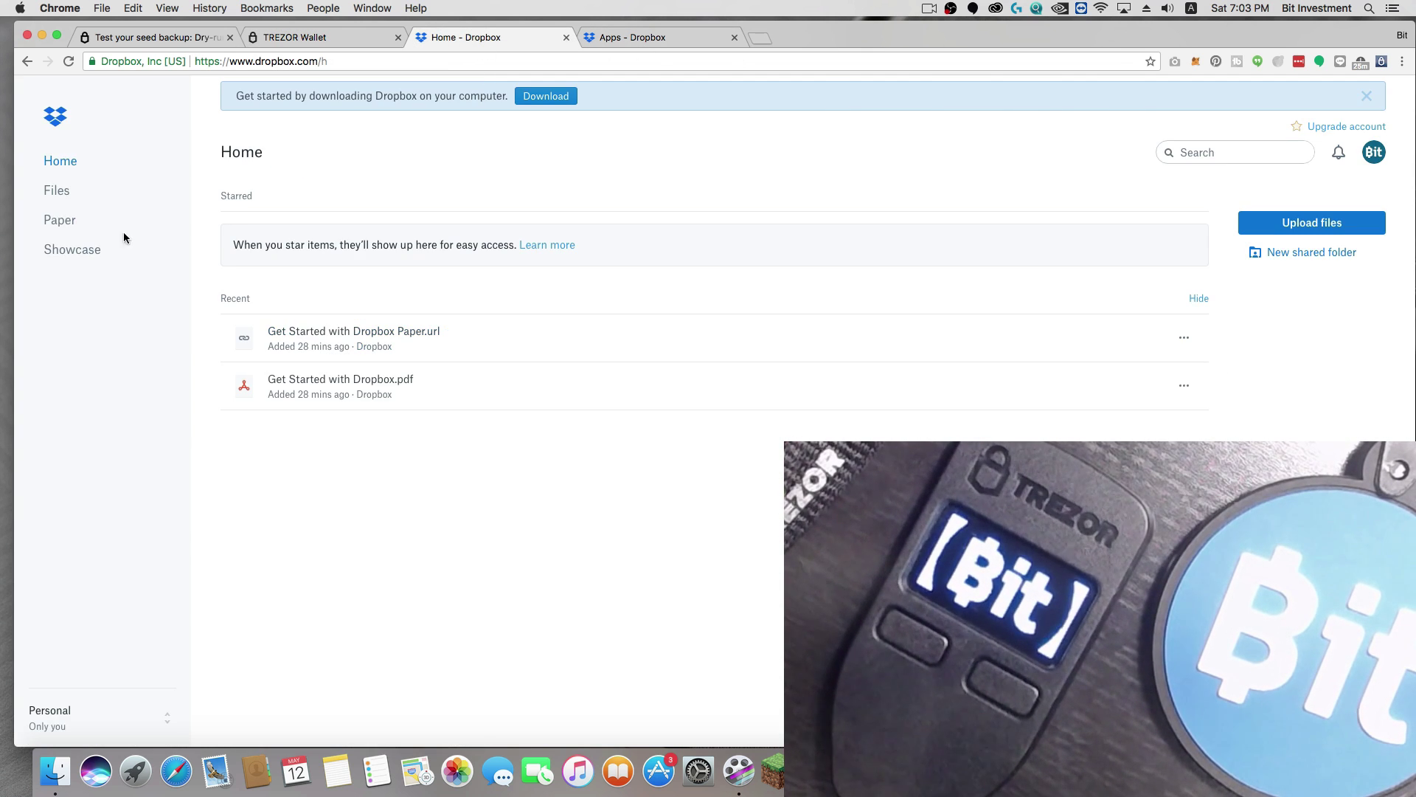
{"action": "left_click", "coordinate": [52, 161]}
{"action": "left_click", "coordinate": [62, 159]}
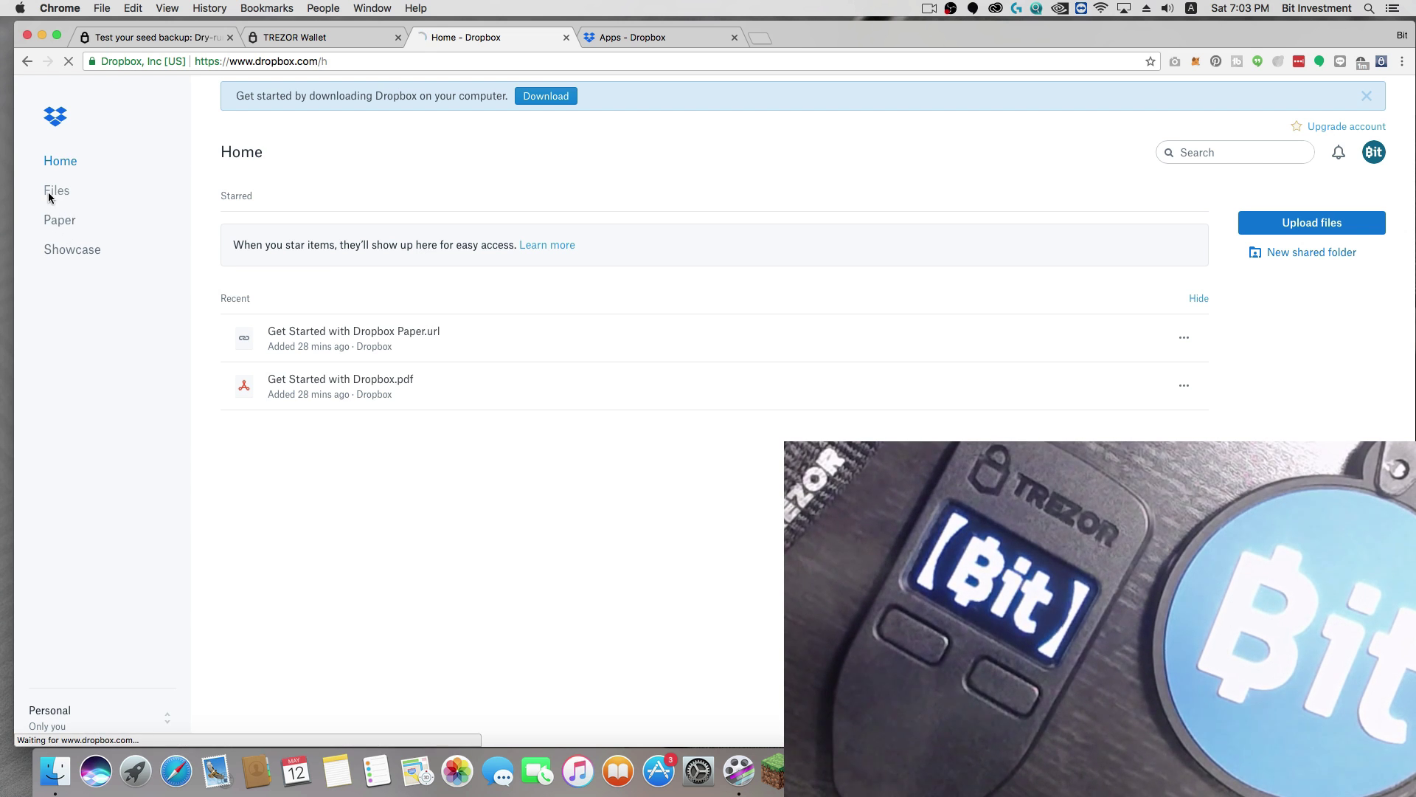
{"action": "left_click", "coordinate": [55, 197]}
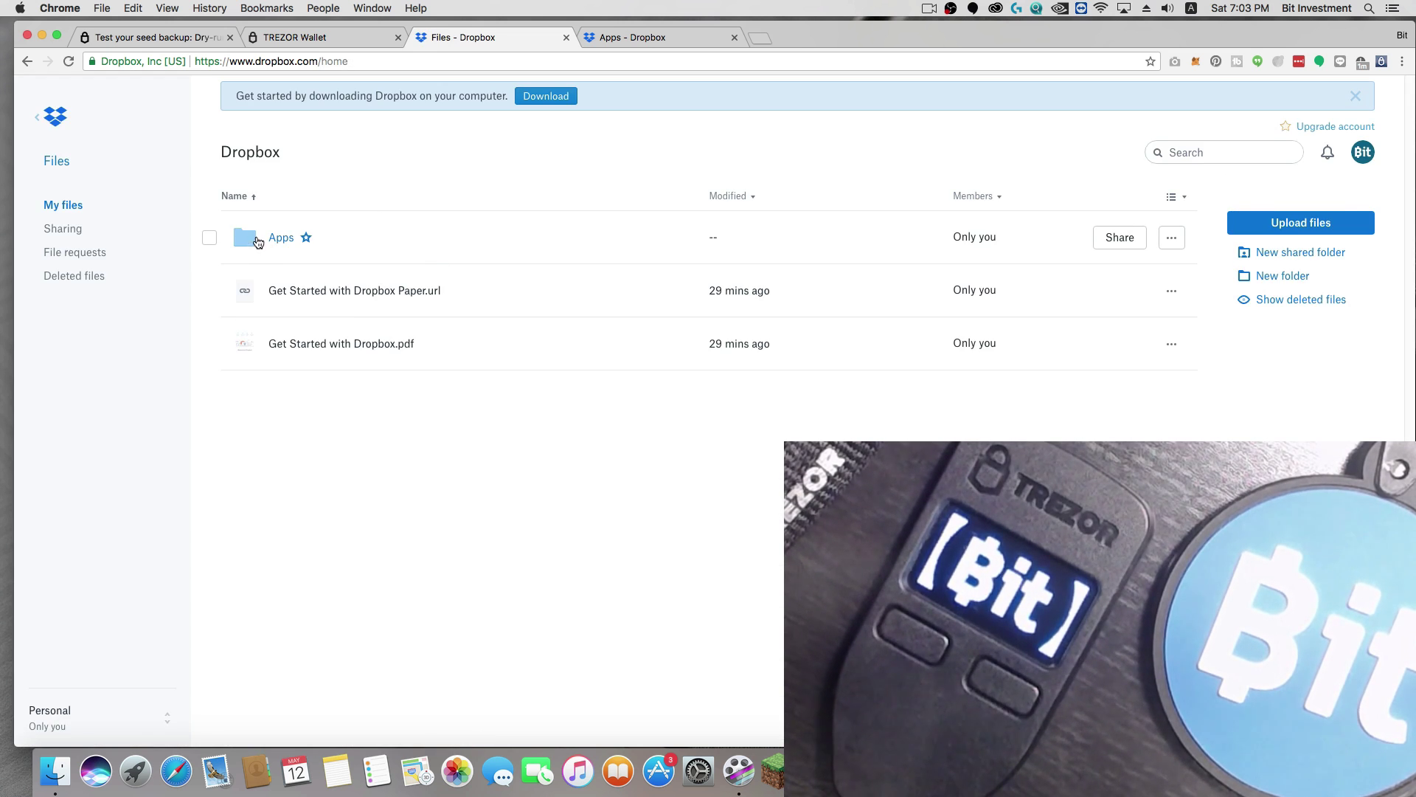
{"action": "left_click", "coordinate": [268, 239]}
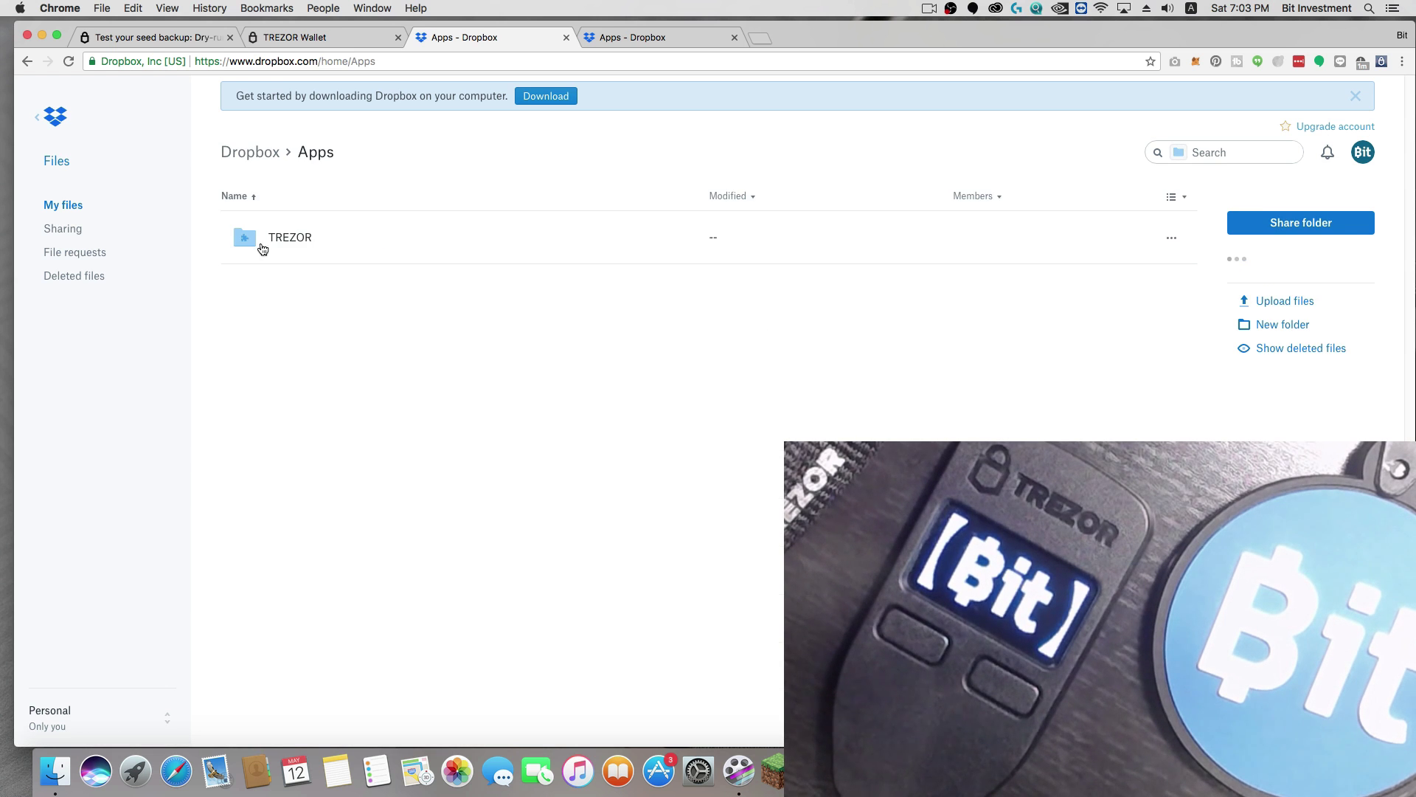
{"action": "left_click", "coordinate": [248, 245]}
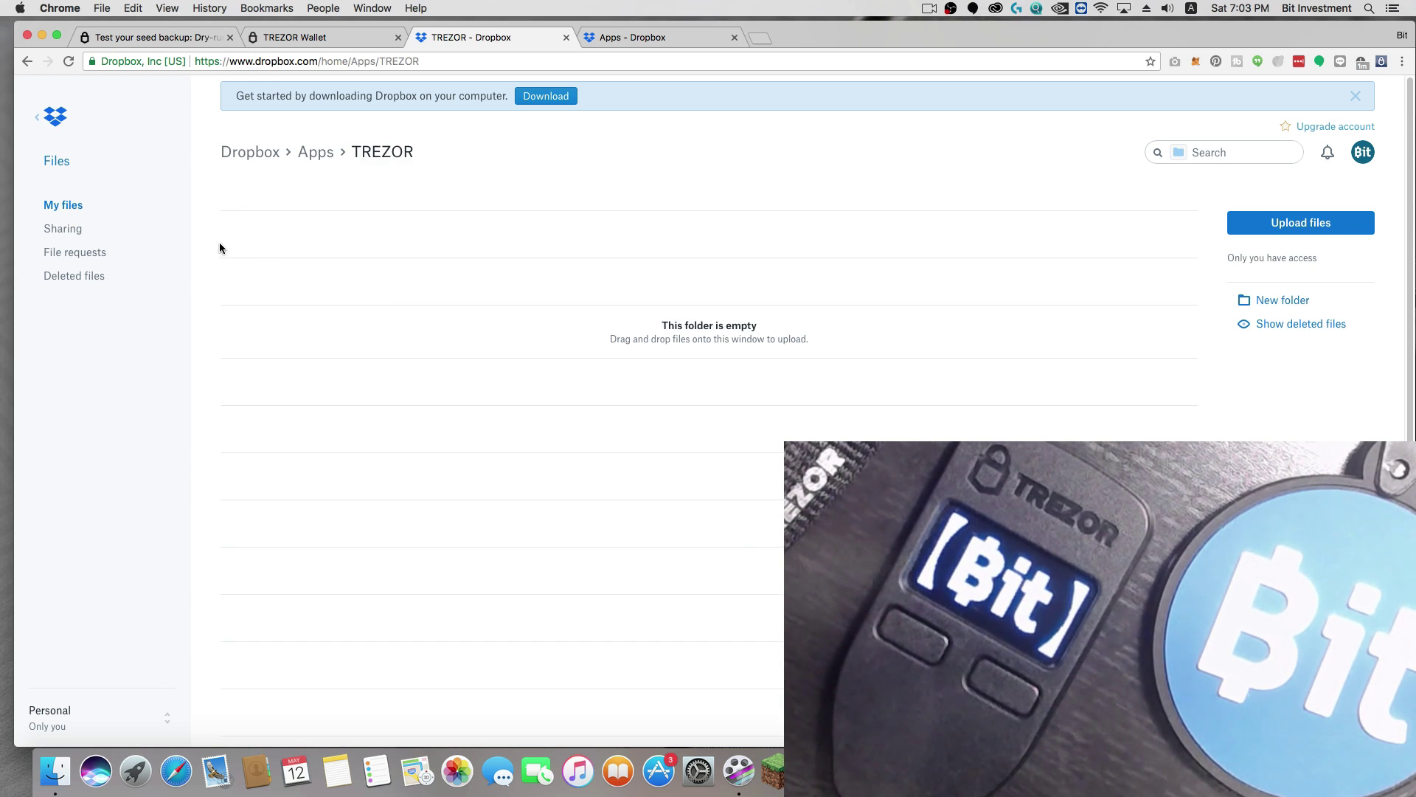
{"action": "left_click", "coordinate": [310, 152]}
{"action": "left_click", "coordinate": [249, 152]}
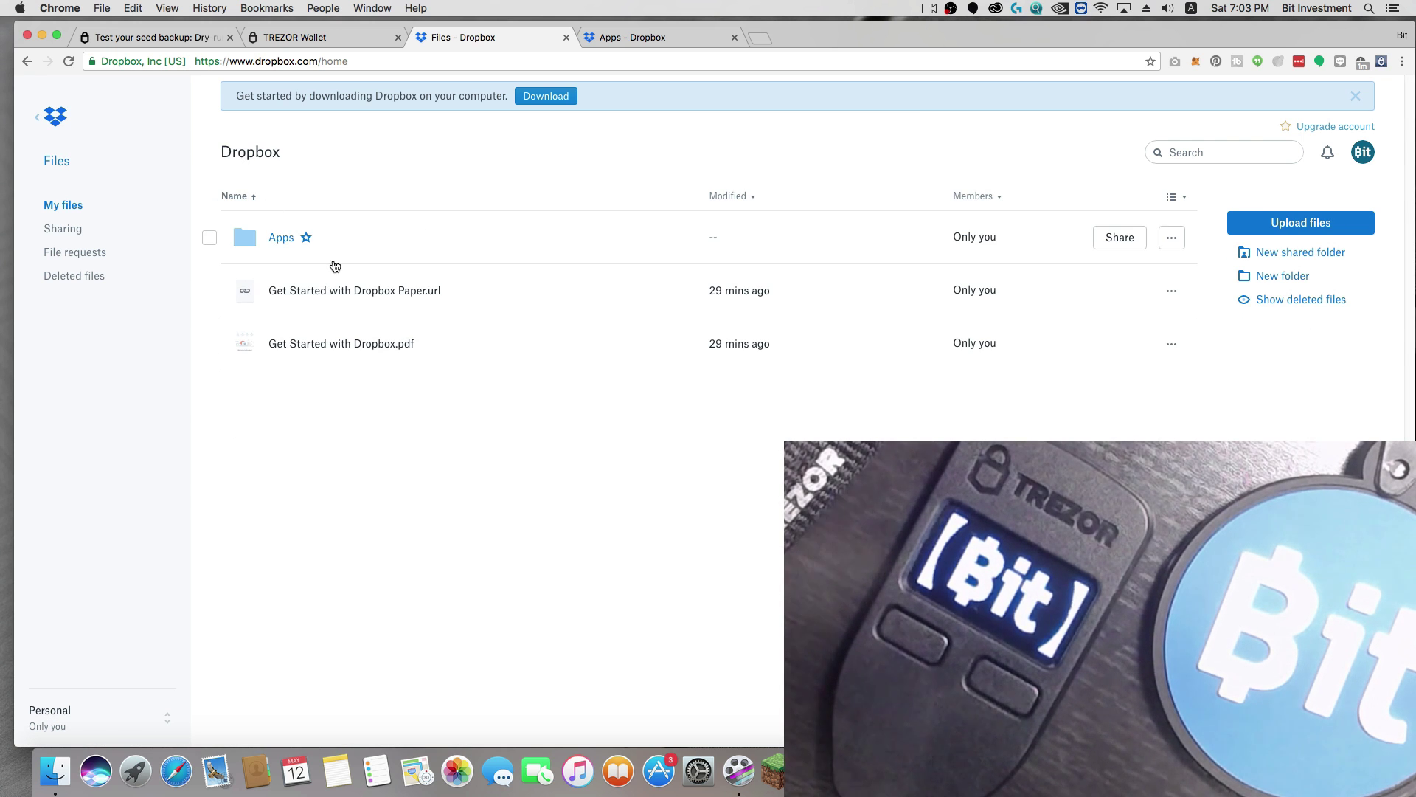
Rename the Zcash wallet's Account #1 to "Saving" in TREZOR Wallet.
{"action": "left_click", "coordinate": [324, 38]}
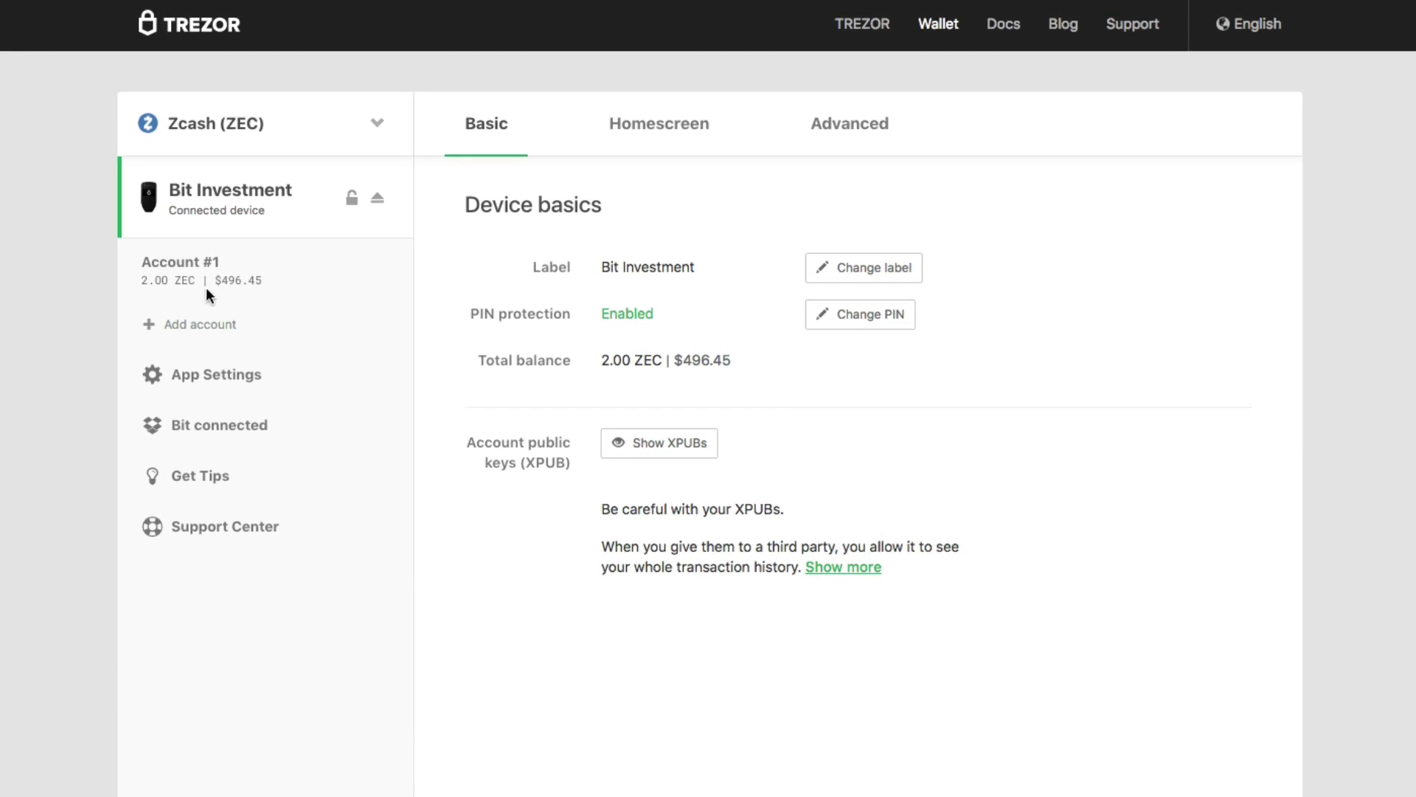
{"action": "mouse_move", "coordinate": [228, 278]}
{"action": "left_click", "coordinate": [378, 277]}
{"action": "key", "text": "ctrl+a"}
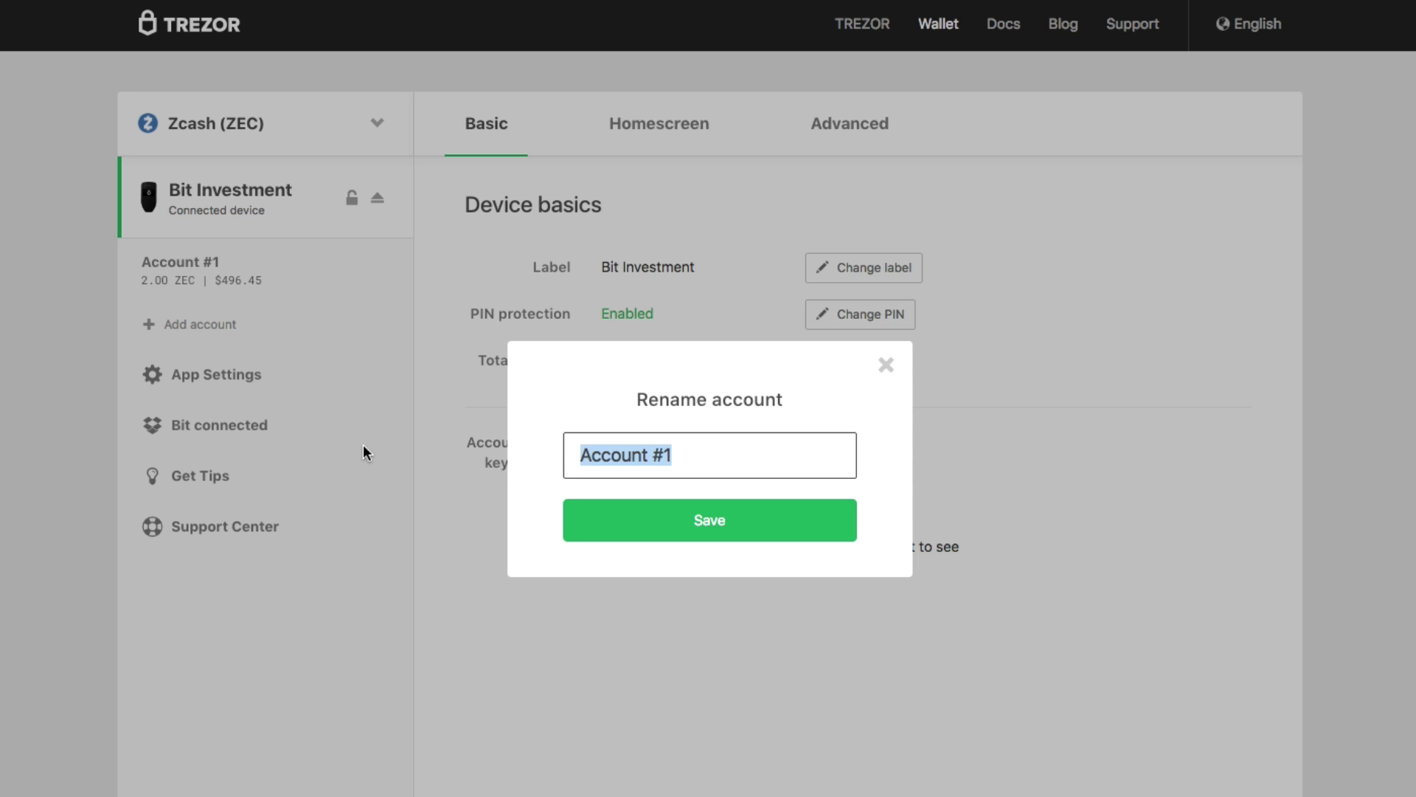
{"action": "type", "text": "Se"}
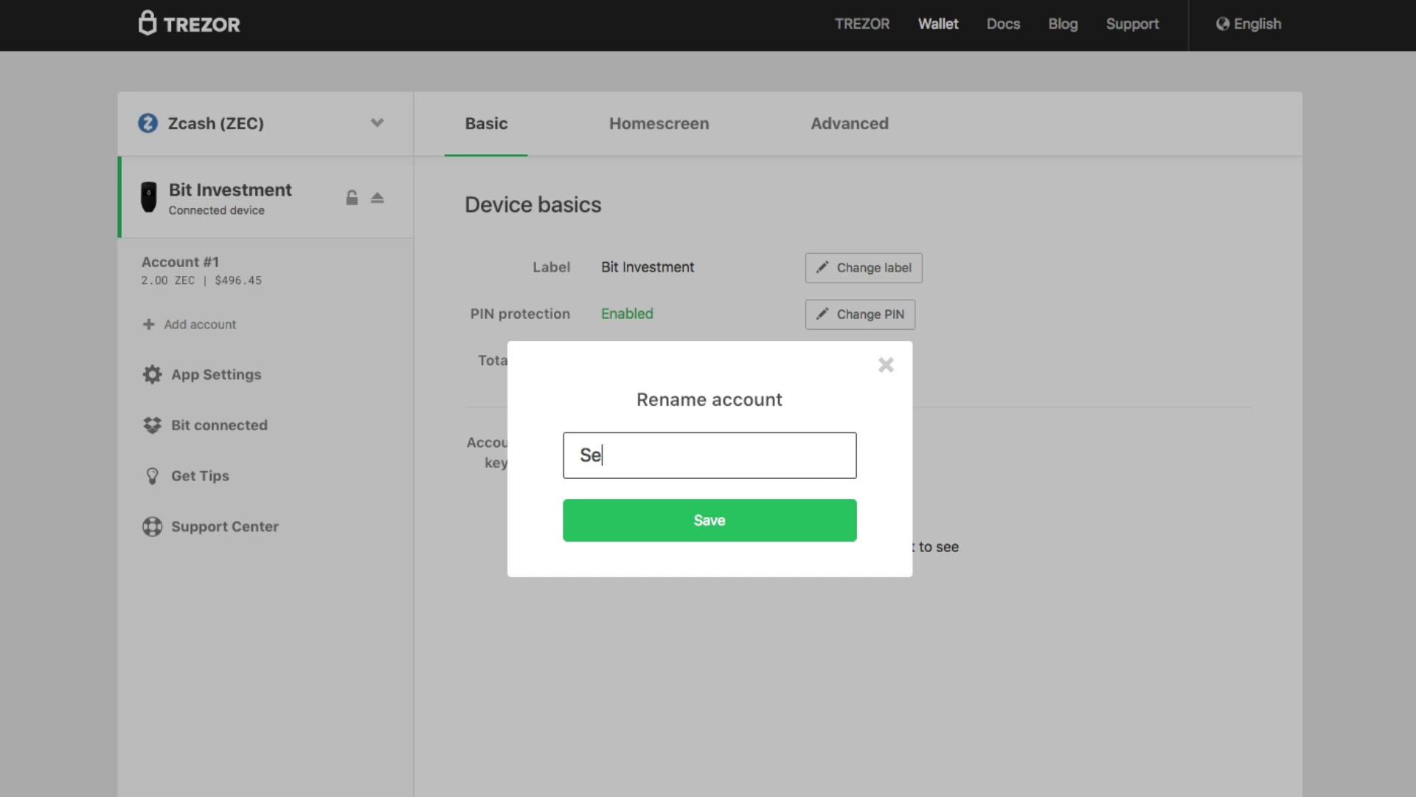
{"action": "key", "text": "BackSpace"}
{"action": "key", "text": "BackSpace"}
{"action": "type", "text": "S"}
{"action": "key", "text": "BackSpace"}
{"action": "type", "text": "Saving"}
{"action": "left_click", "coordinate": [708, 526]}
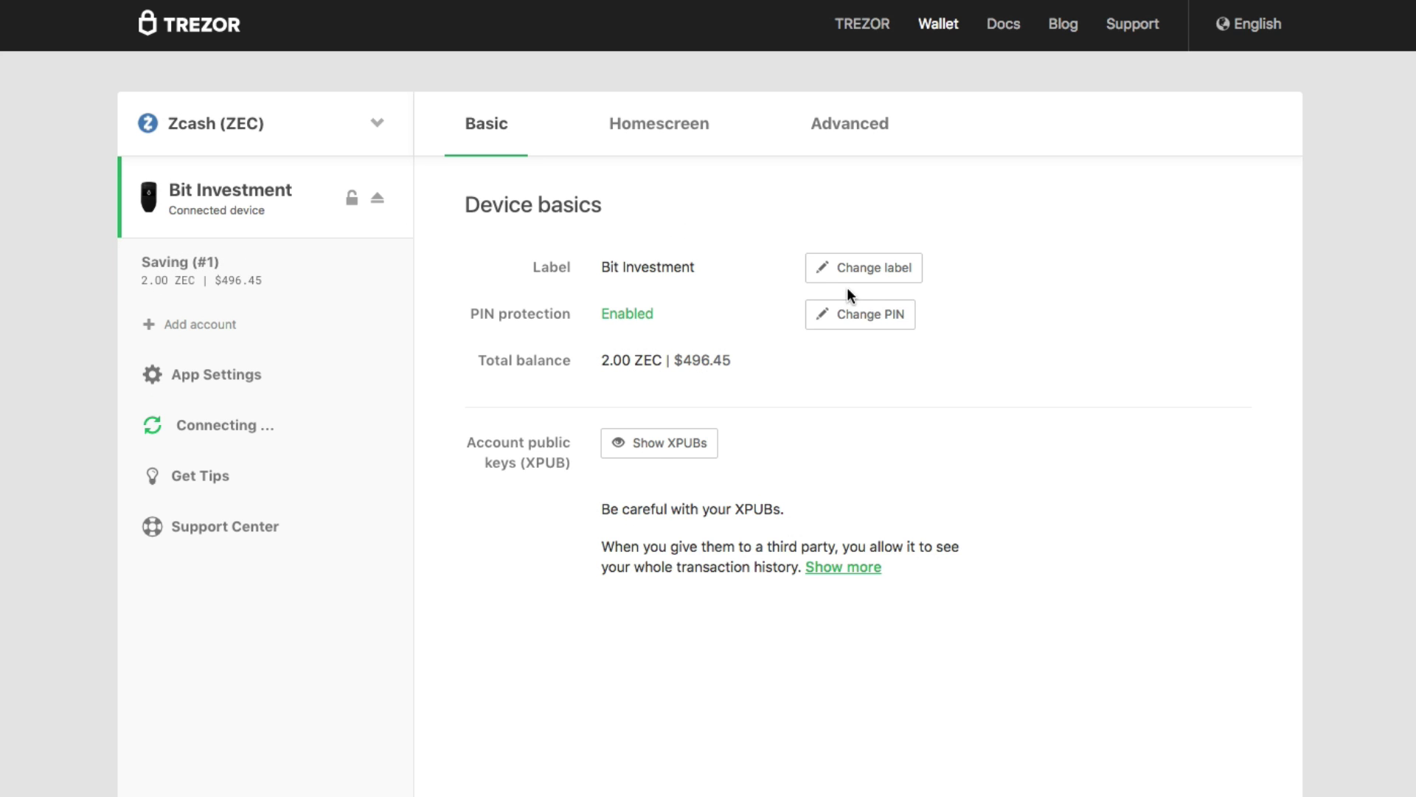
Label the 5:54 PM incoming transaction of the Saving account "Monthly Saving".
{"action": "left_click", "coordinate": [187, 267]}
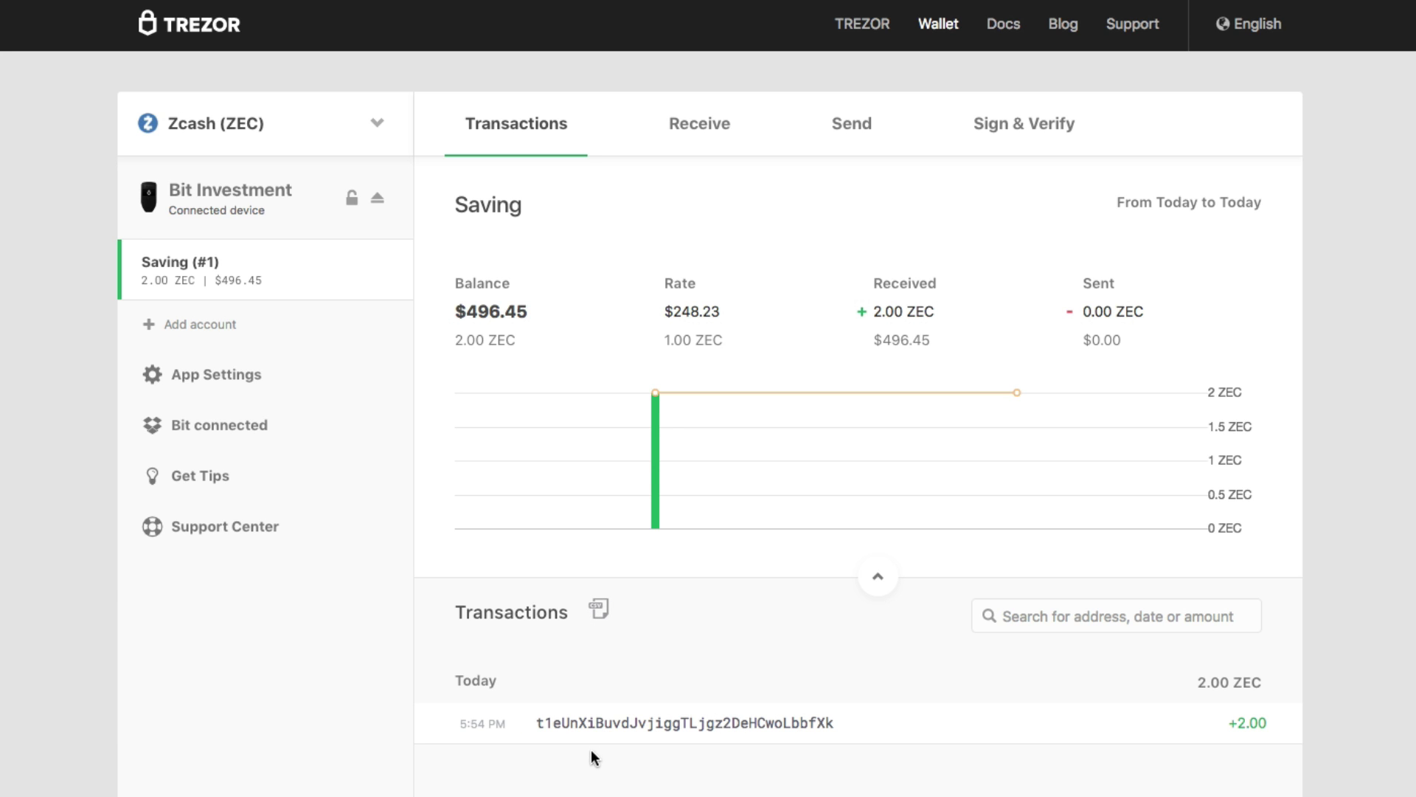
{"action": "scroll", "coordinate": [528, 789], "scroll_direction": "down", "scroll_amount": 2}
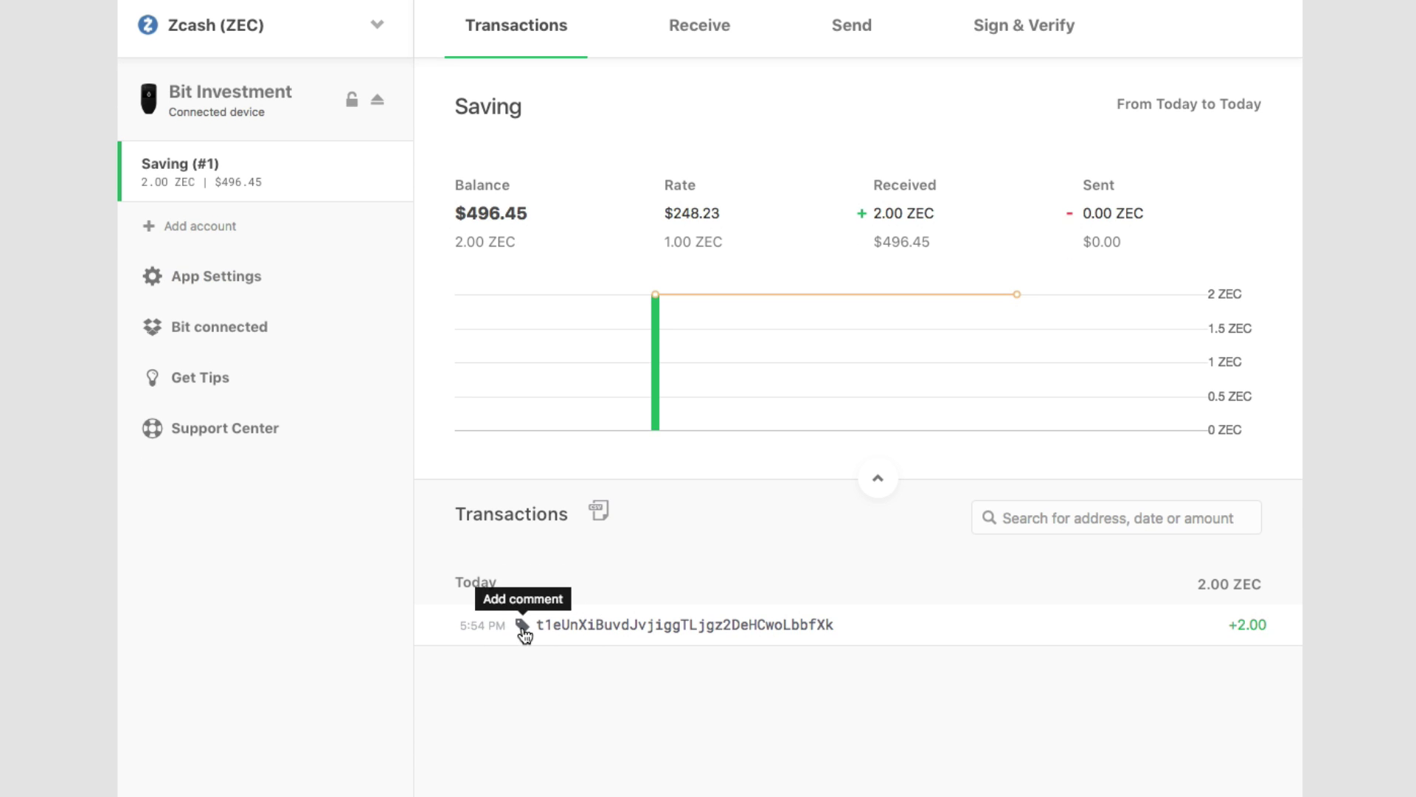
{"action": "left_click", "coordinate": [523, 627]}
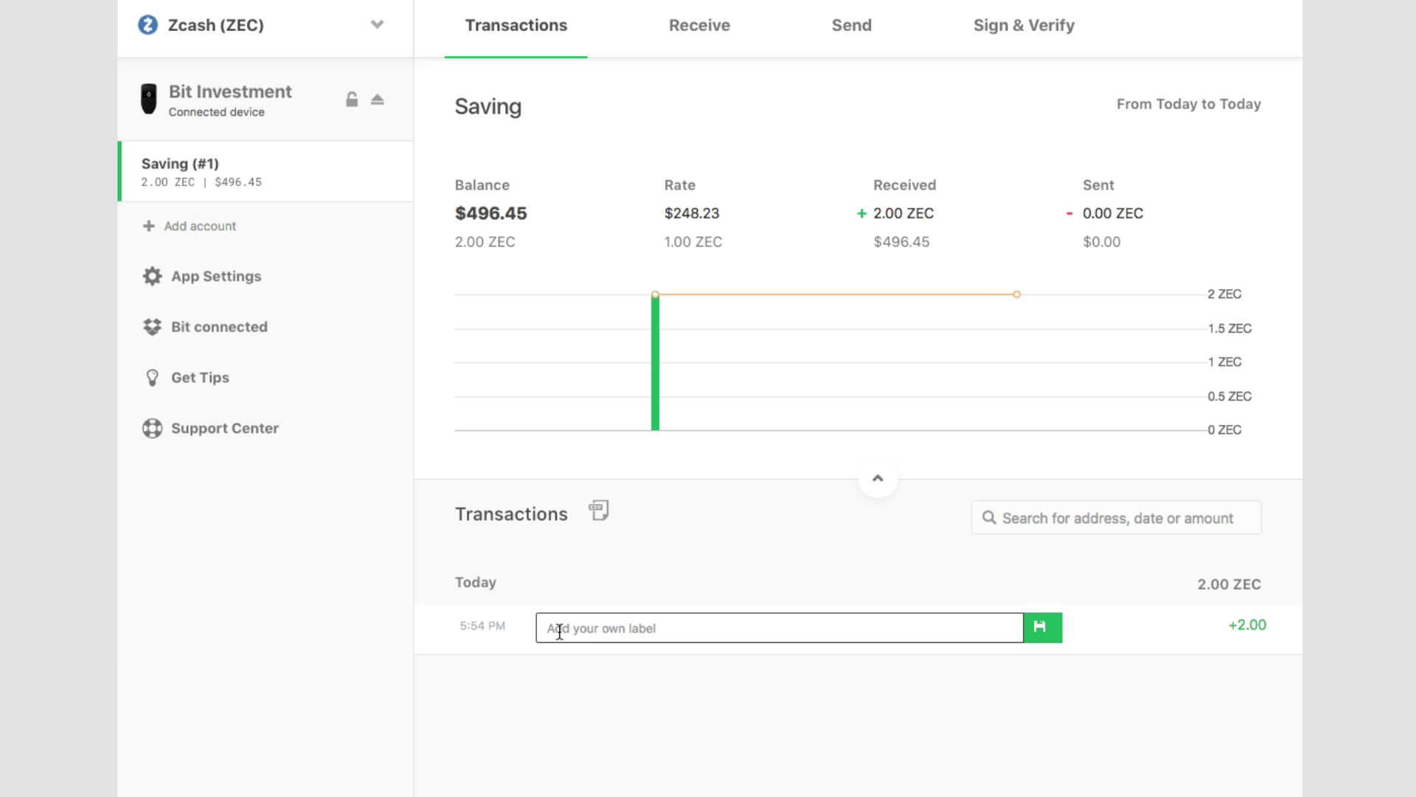
{"action": "type", "text": "Monthly Saving"}
{"action": "key", "text": "Return"}
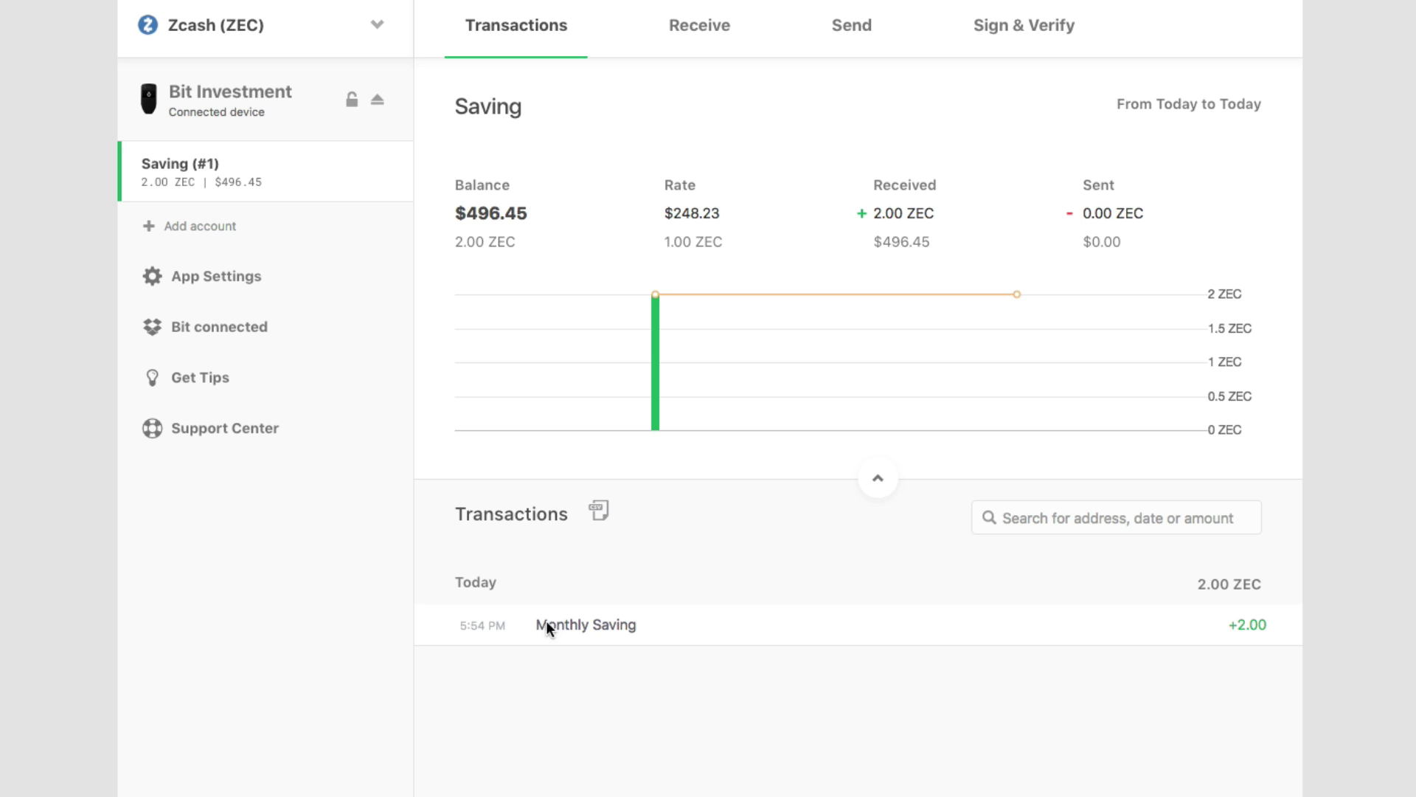
{"action": "scroll", "coordinate": [657, 530], "scroll_direction": "up", "scroll_amount": 3}
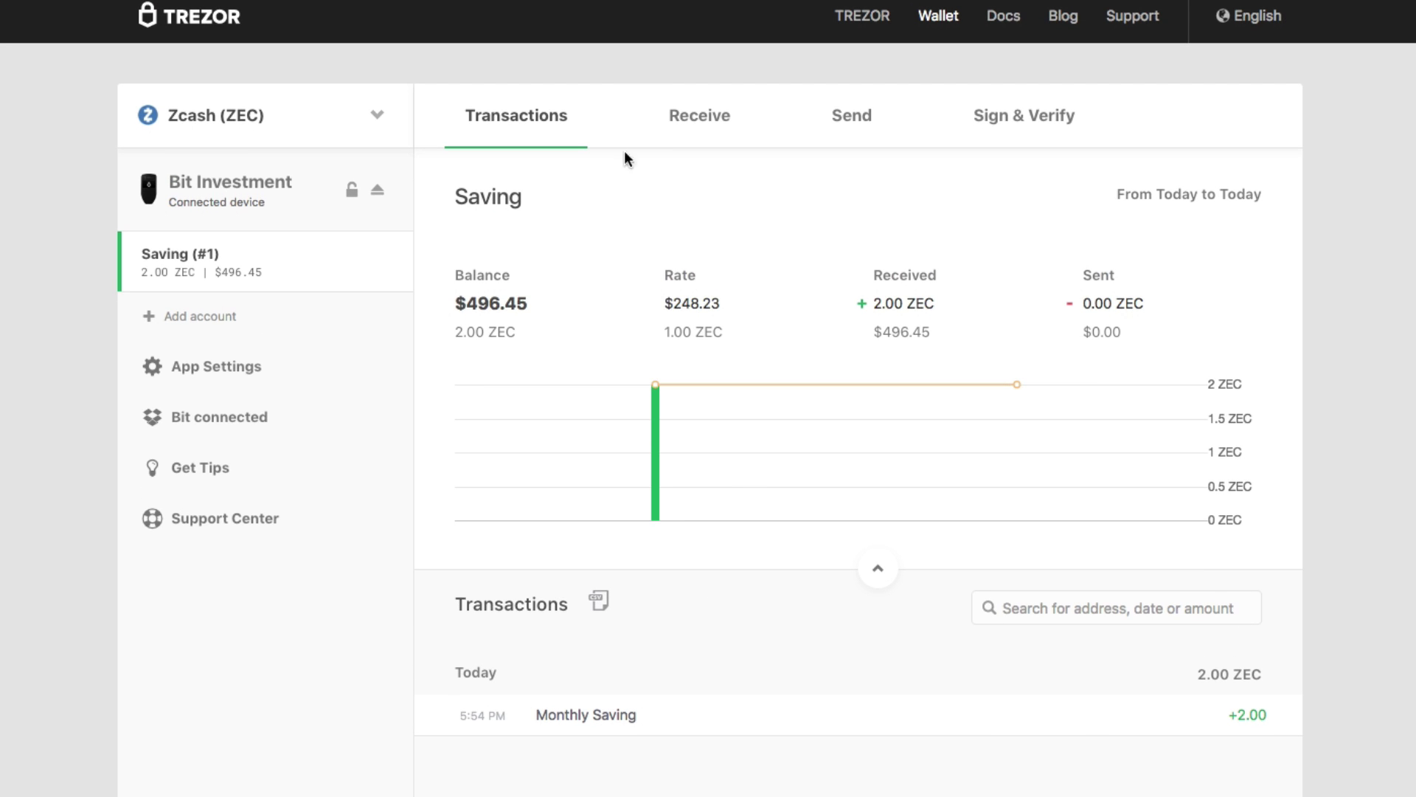
Label the Saving account's fresh Zcash receiving address "Cold Saving".
{"action": "left_click", "coordinate": [693, 123]}
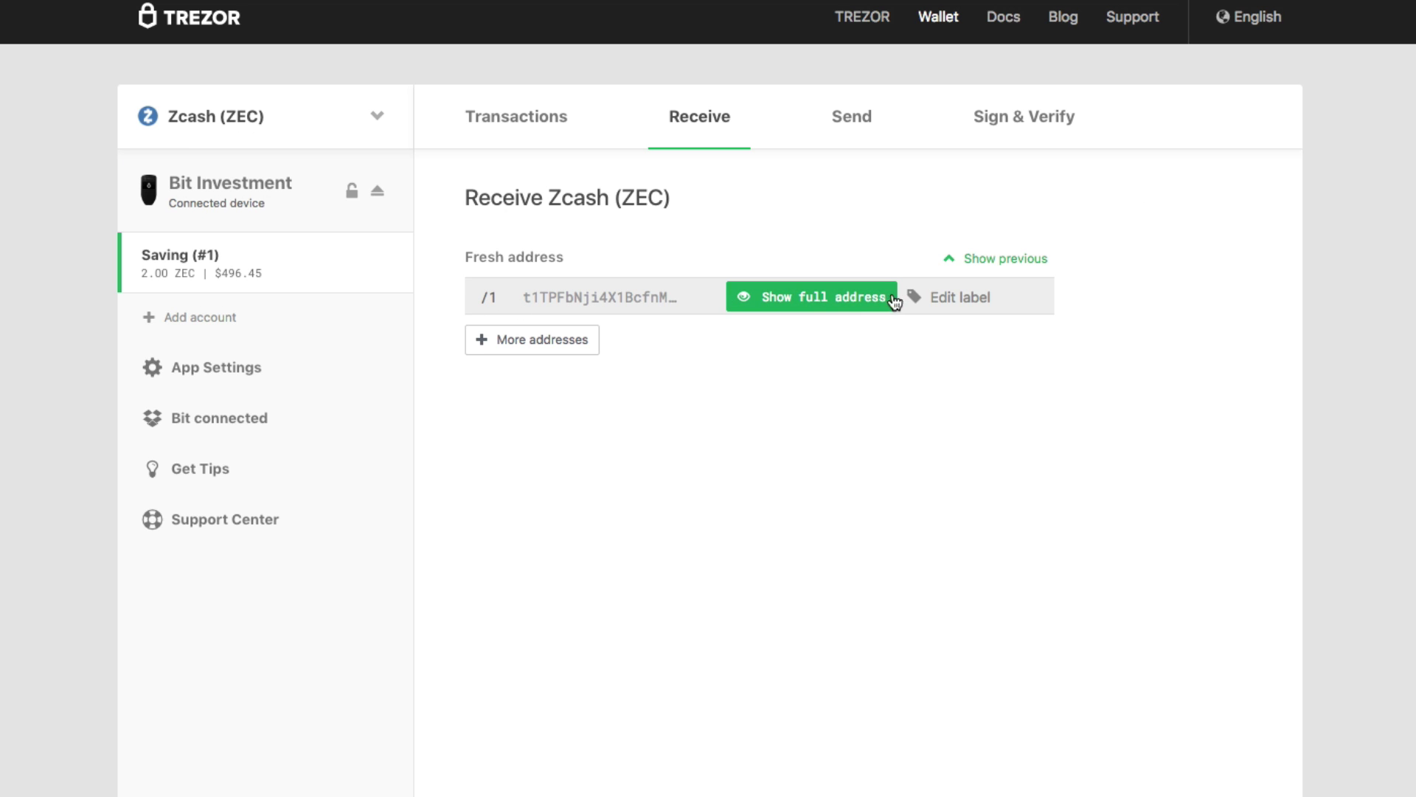
{"action": "left_click", "coordinate": [920, 299]}
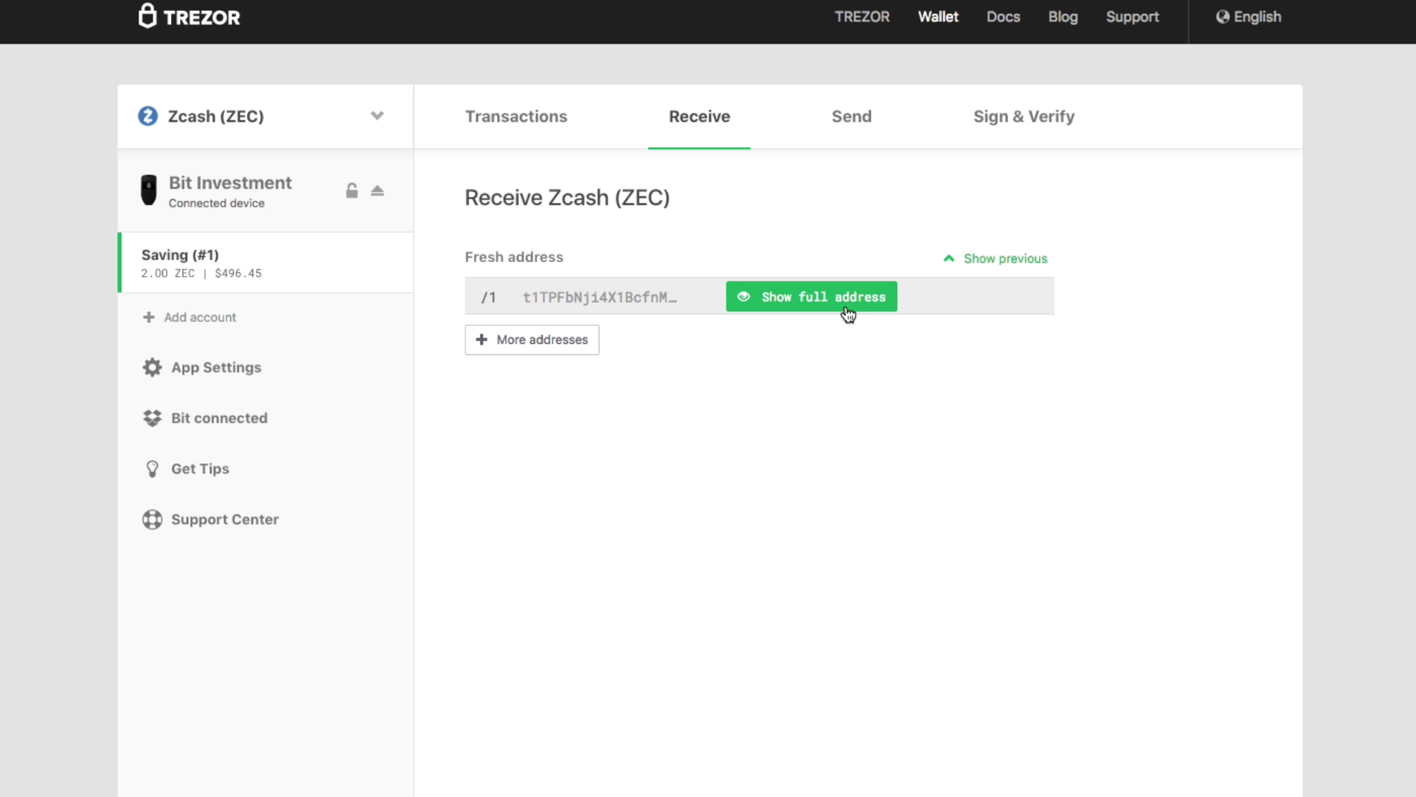
{"action": "type", "text": "Cols"}
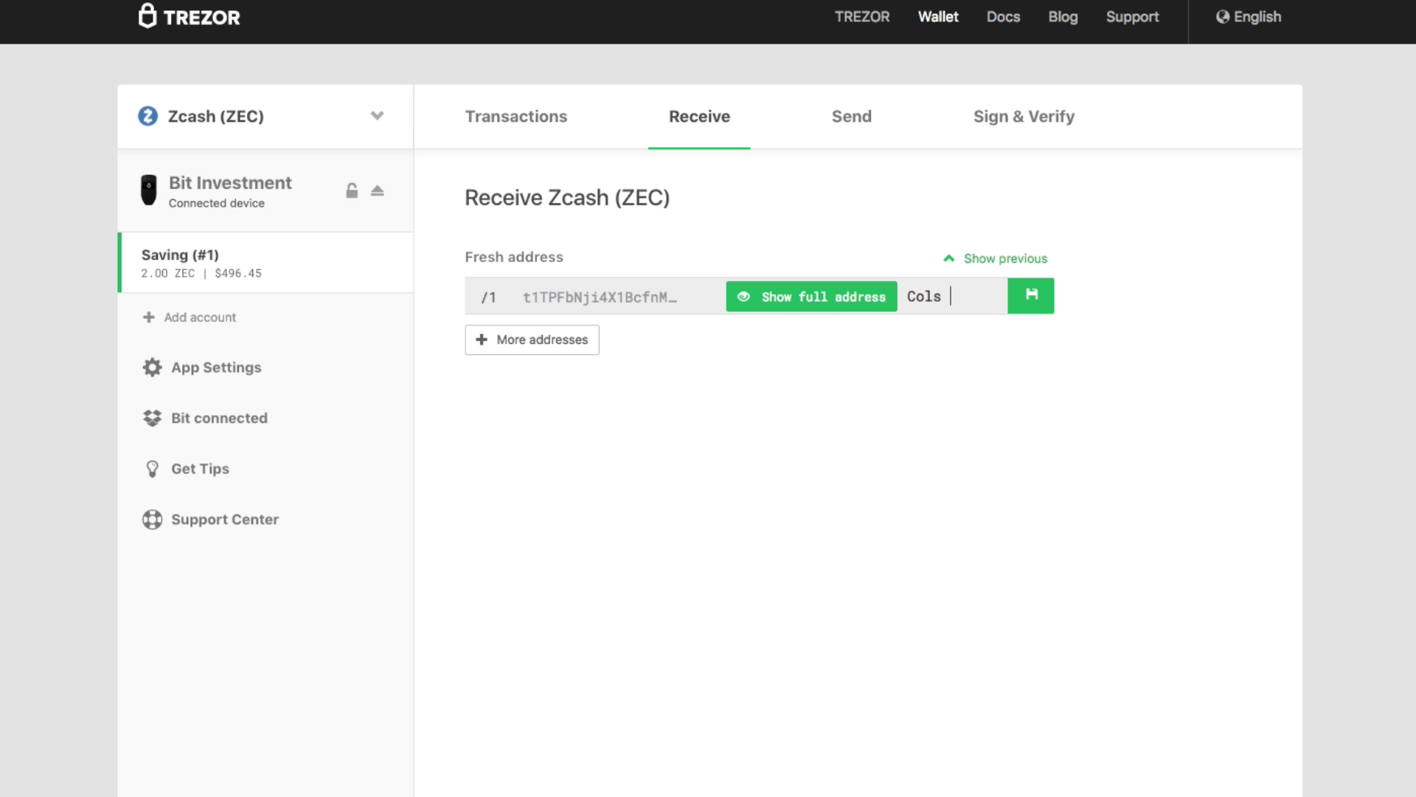
{"action": "type", "text": "ld Storage"}
{"action": "key", "text": "BackSpace"}
{"action": "key", "text": "BackSpace"}
{"action": "key", "text": "BackSpace"}
{"action": "key", "text": "BackSpace"}
{"action": "key", "text": "BackSpace"}
{"action": "key", "text": "BackSpace"}
{"action": "key", "text": "BackSpace"}
{"action": "key", "text": "BackSpace"}
{"action": "key", "text": "BackSpace"}
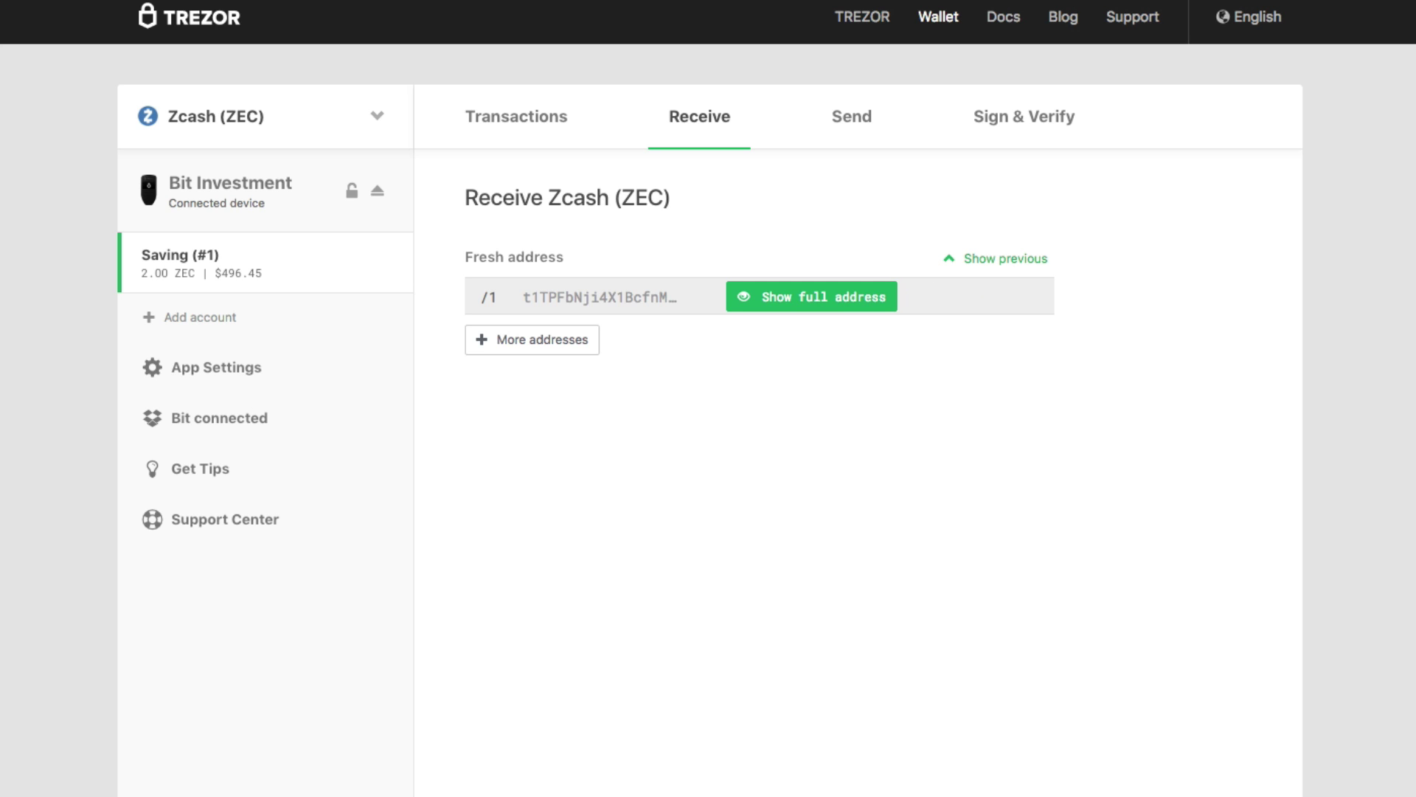
{"action": "type", "text": "Cold Saving"}
{"action": "key", "text": "Return"}
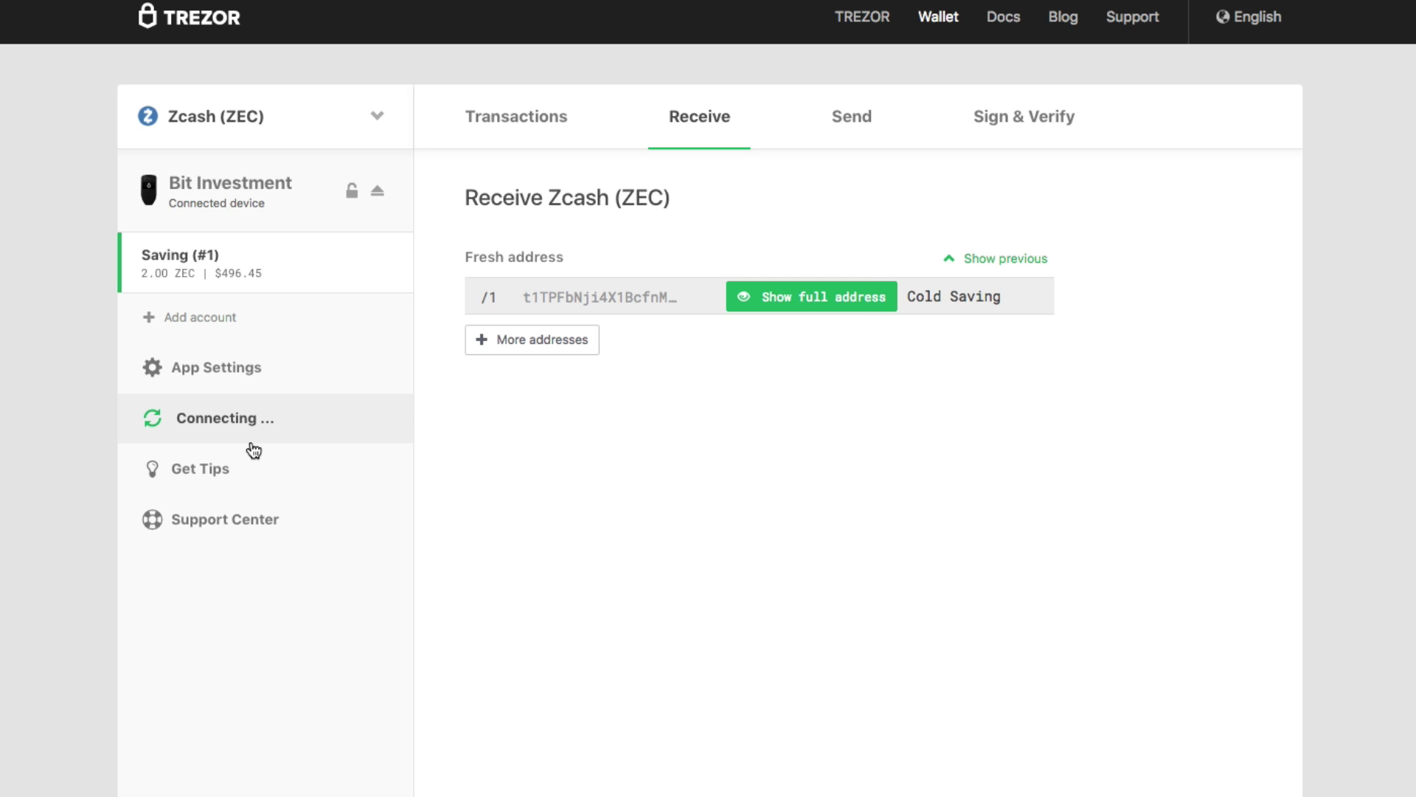
Disconnect Dropbox labeling from the wallet and connect it to Dropbox again.
{"action": "left_click", "coordinate": [239, 422]}
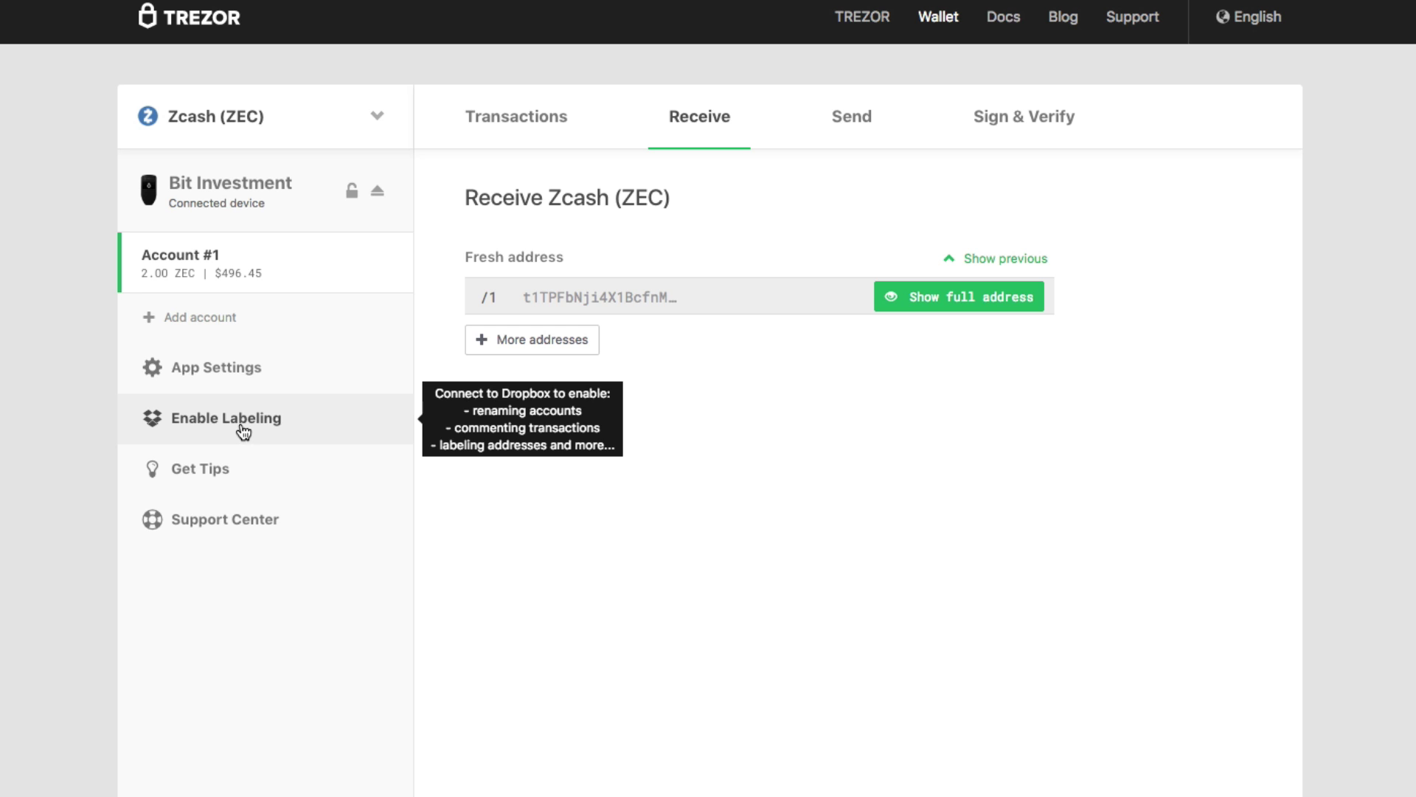
{"action": "left_click", "coordinate": [243, 427]}
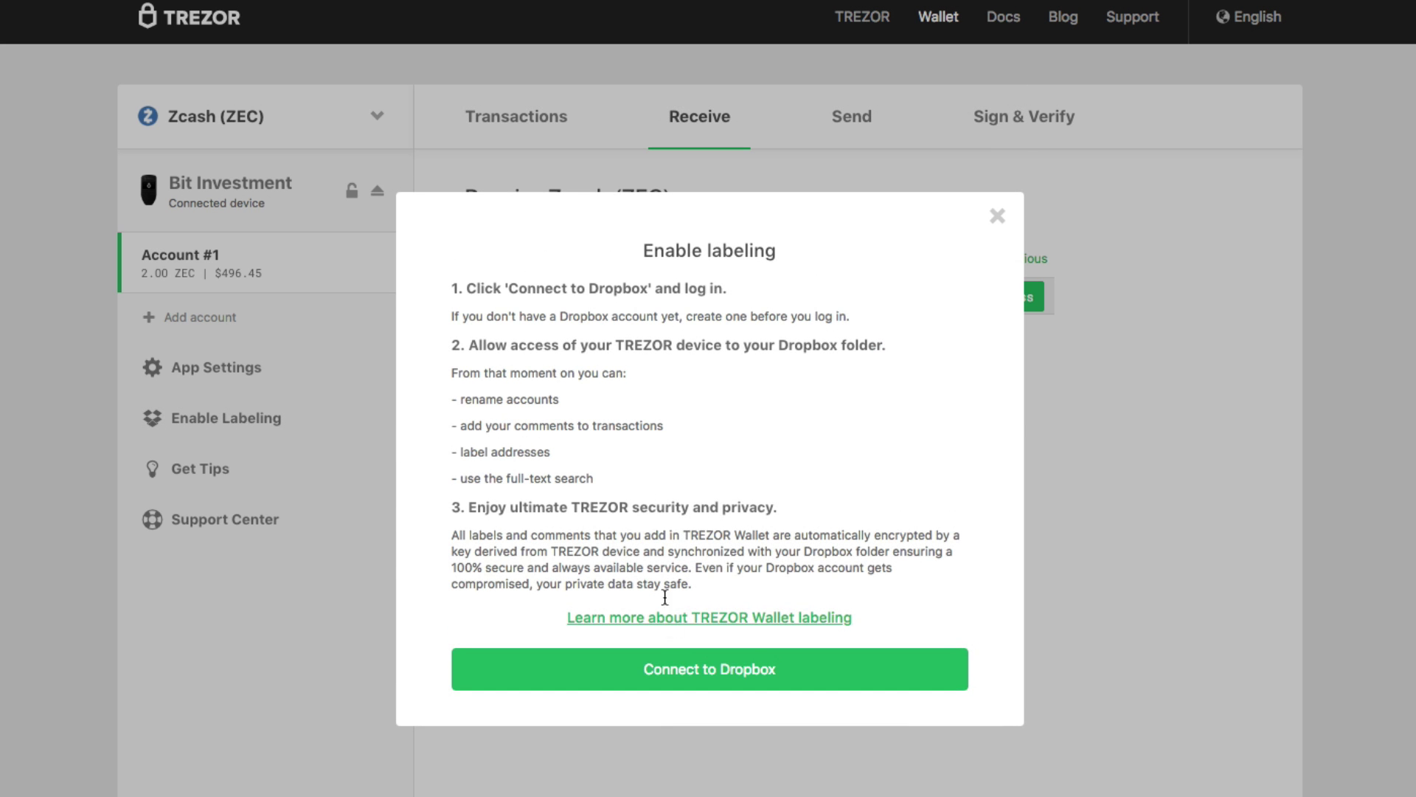
{"action": "left_click", "coordinate": [701, 670]}
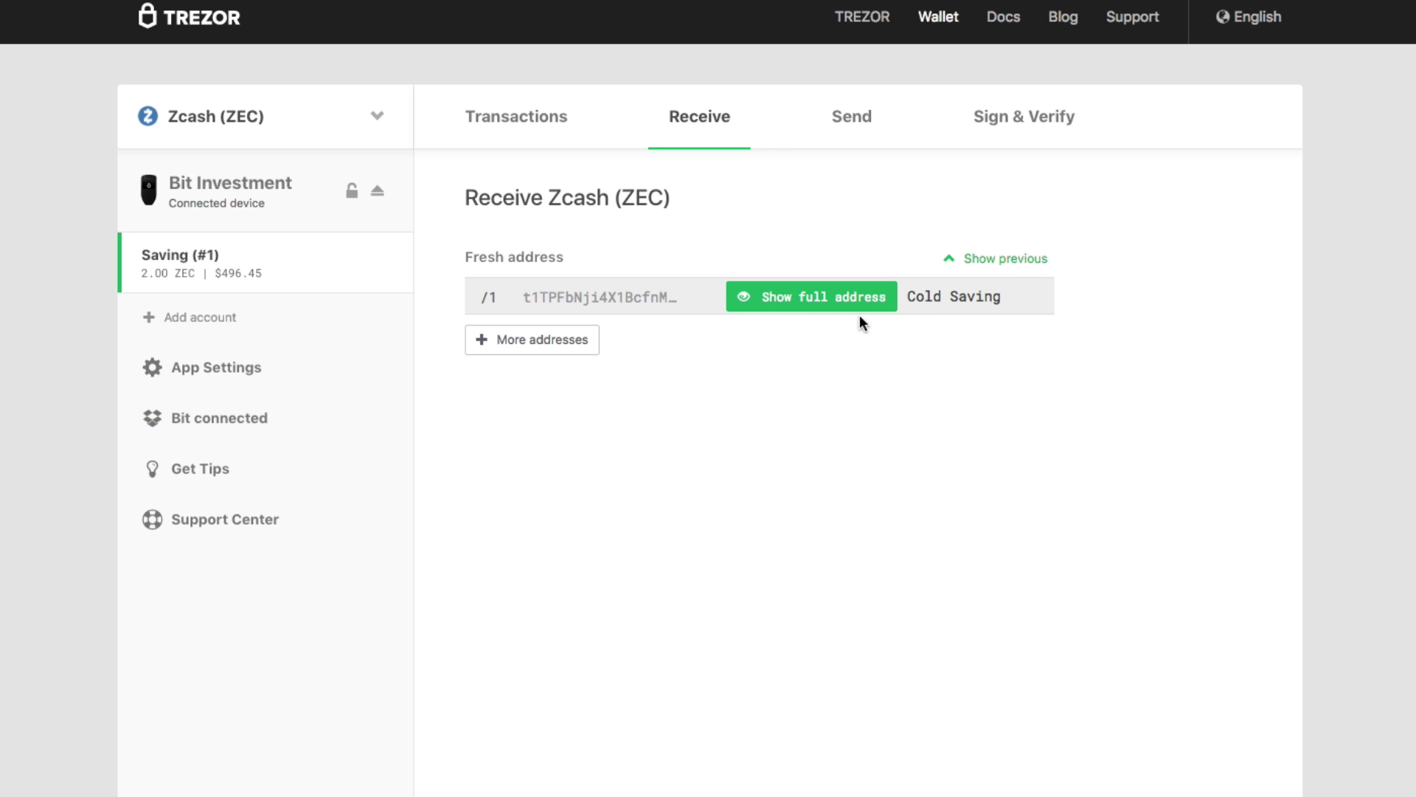
Review the labels on the Saving account's transaction and on its fresh receiving address.
{"action": "left_click", "coordinate": [996, 297]}
{"action": "mouse_move", "coordinate": [297, 274]}
{"action": "left_click", "coordinate": [537, 116]}
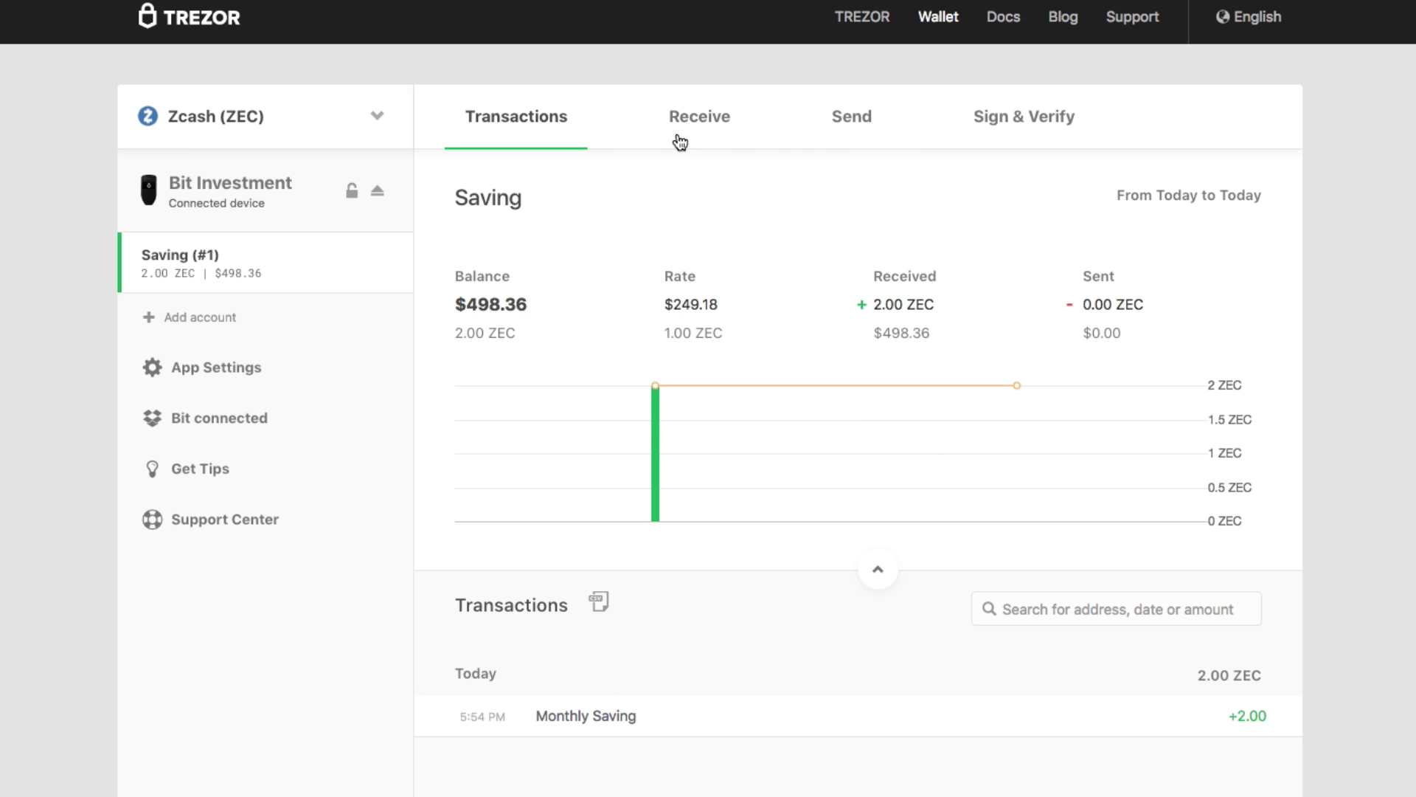
{"action": "left_click", "coordinate": [719, 133]}
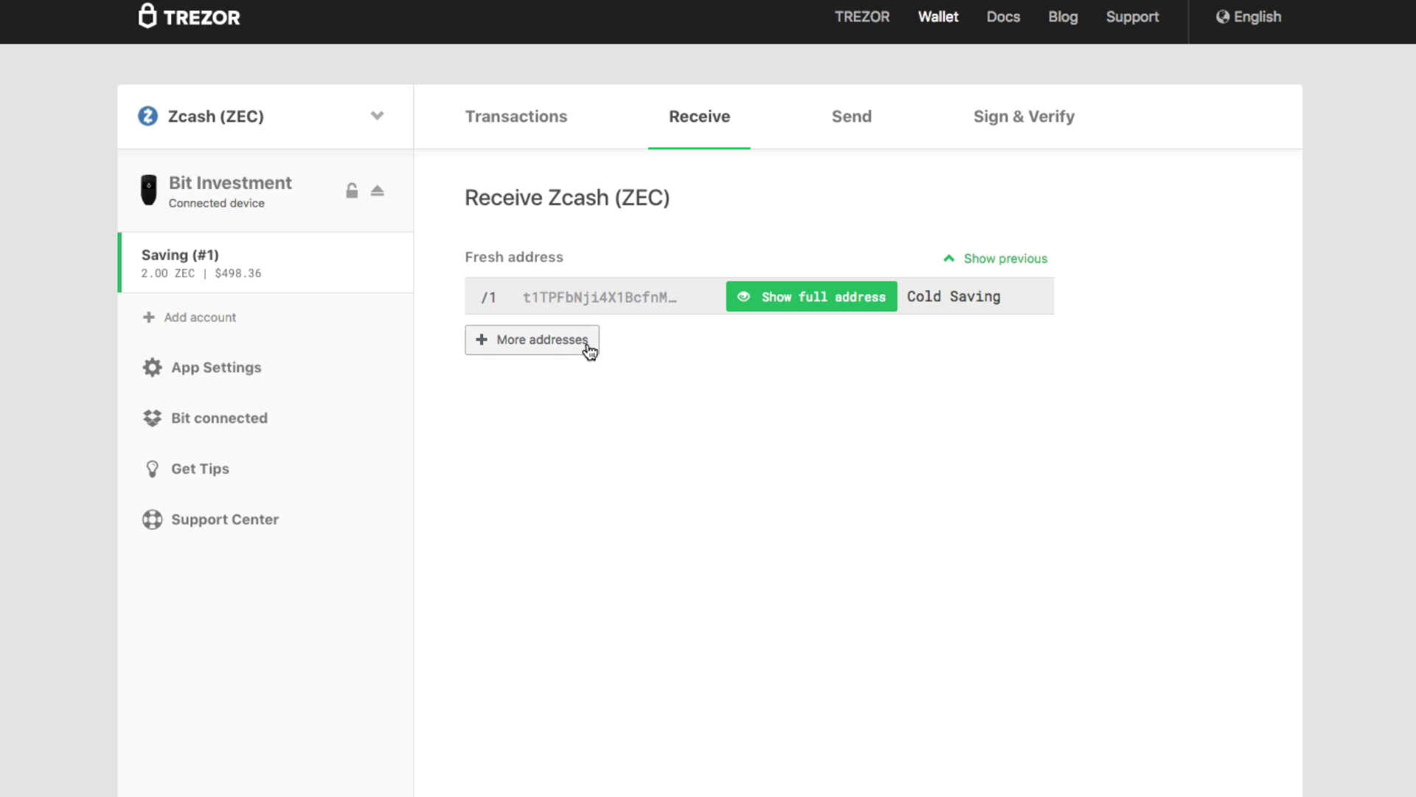
Search the Saving account's transactions by label for "Mont", and replace the search text with "Saving".
{"action": "left_click", "coordinate": [502, 114]}
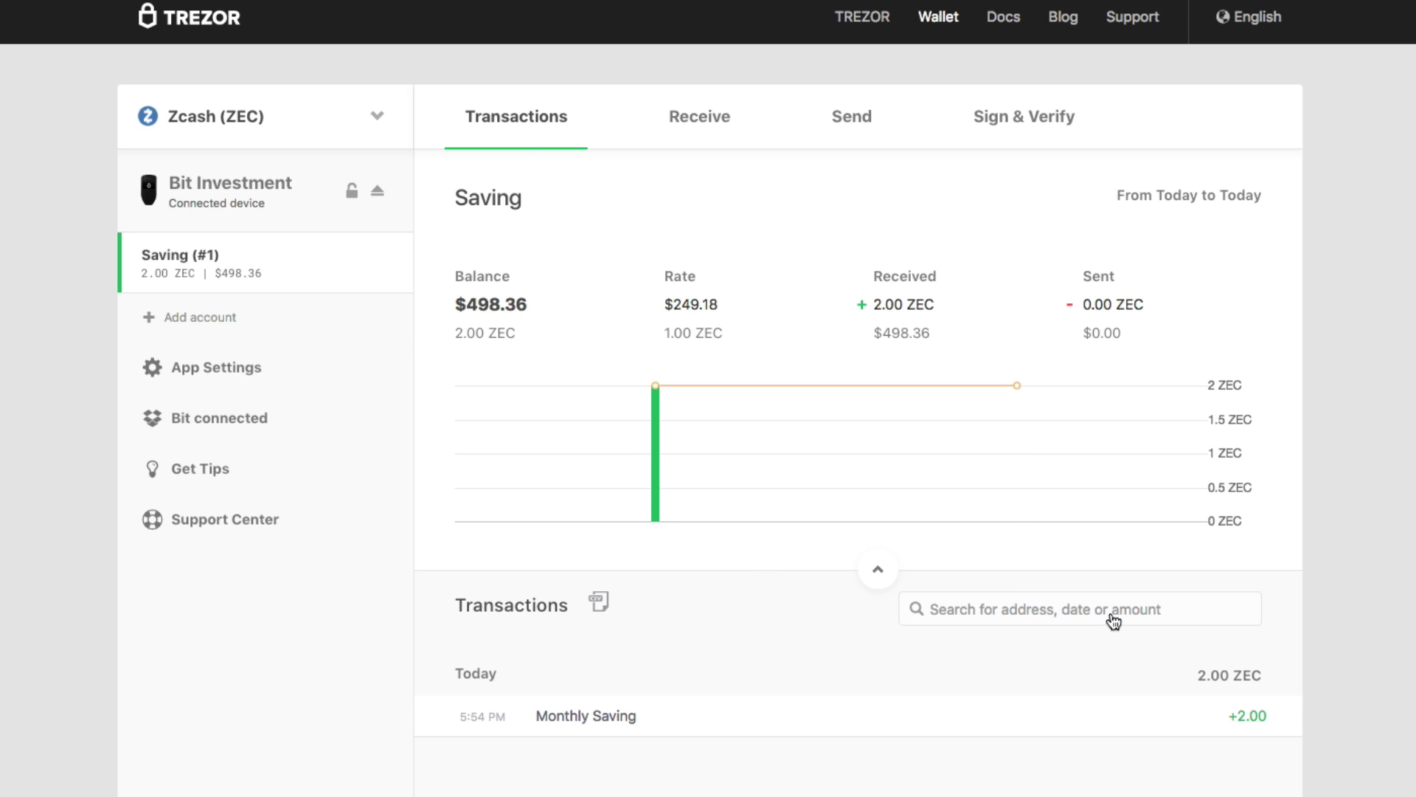
{"action": "left_click", "coordinate": [1029, 617]}
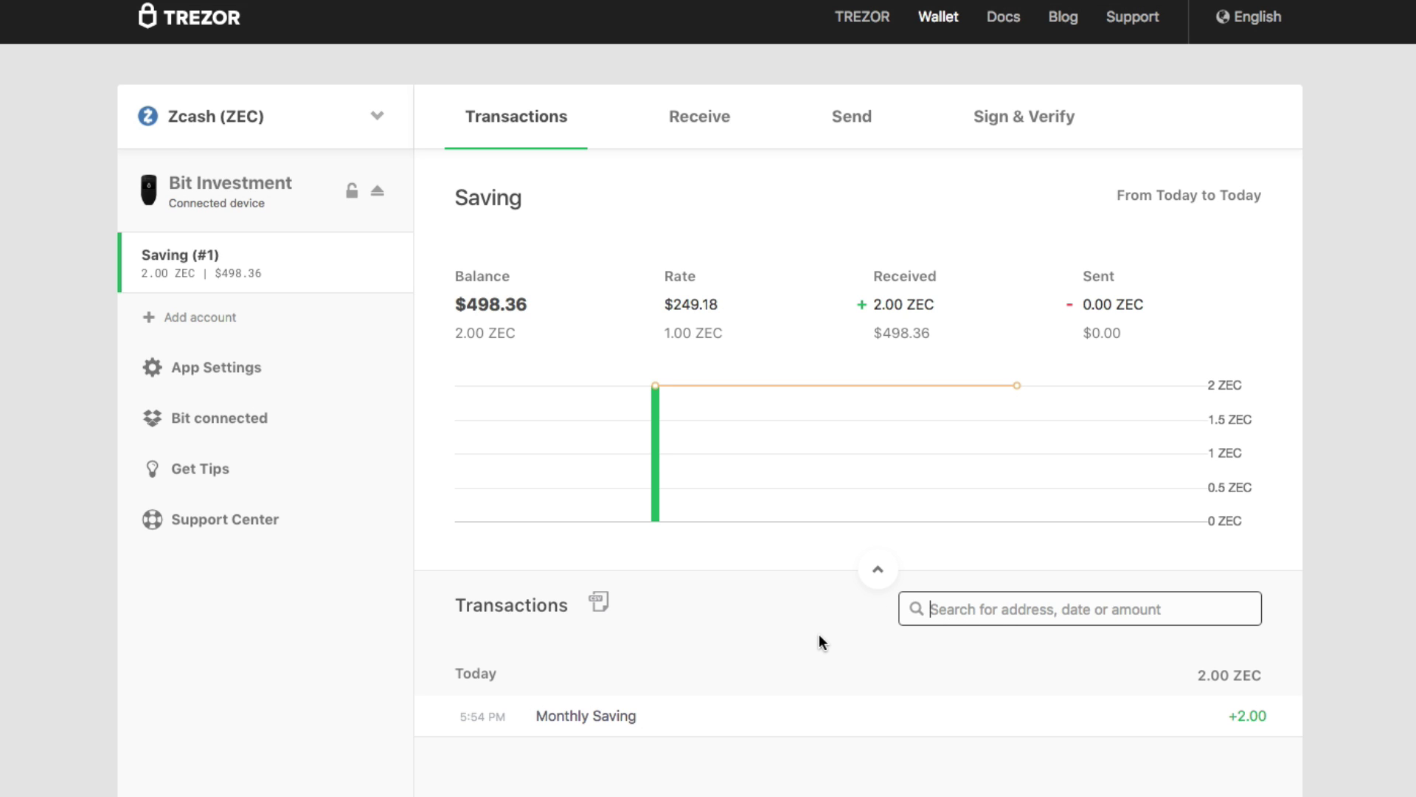
{"action": "type", "text": "Mont"}
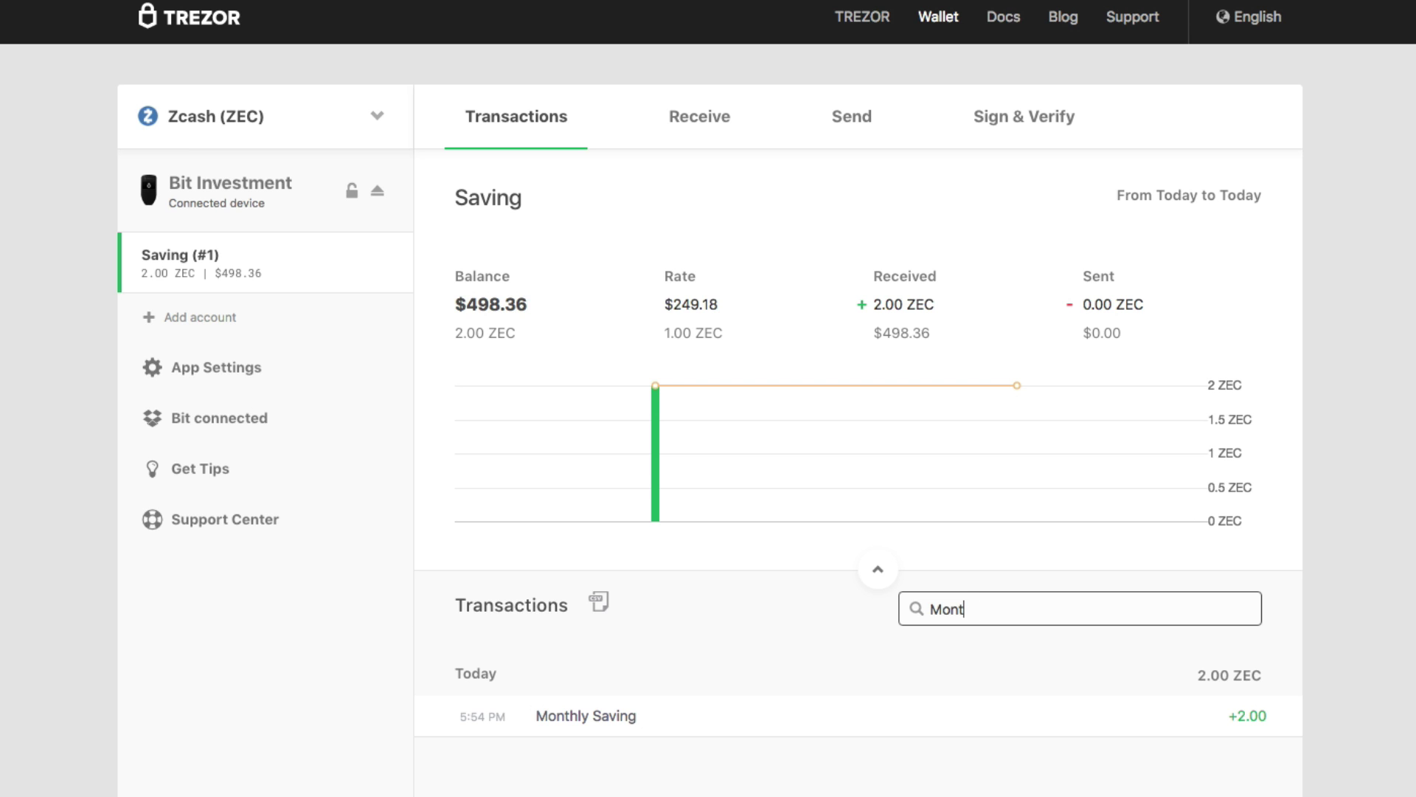
{"action": "key", "text": "BackSpace"}
{"action": "key", "text": "BackSpace"}
{"action": "key", "text": "BackSpace"}
{"action": "key", "text": "BackSpace"}
{"action": "type", "text": "Saving"}
Switch to Dropbox and open the TREZOR folder inside Apps to examine the stored labeling files.
{"action": "scroll", "coordinate": [368, 579], "scroll_direction": "up", "scroll_amount": 1}
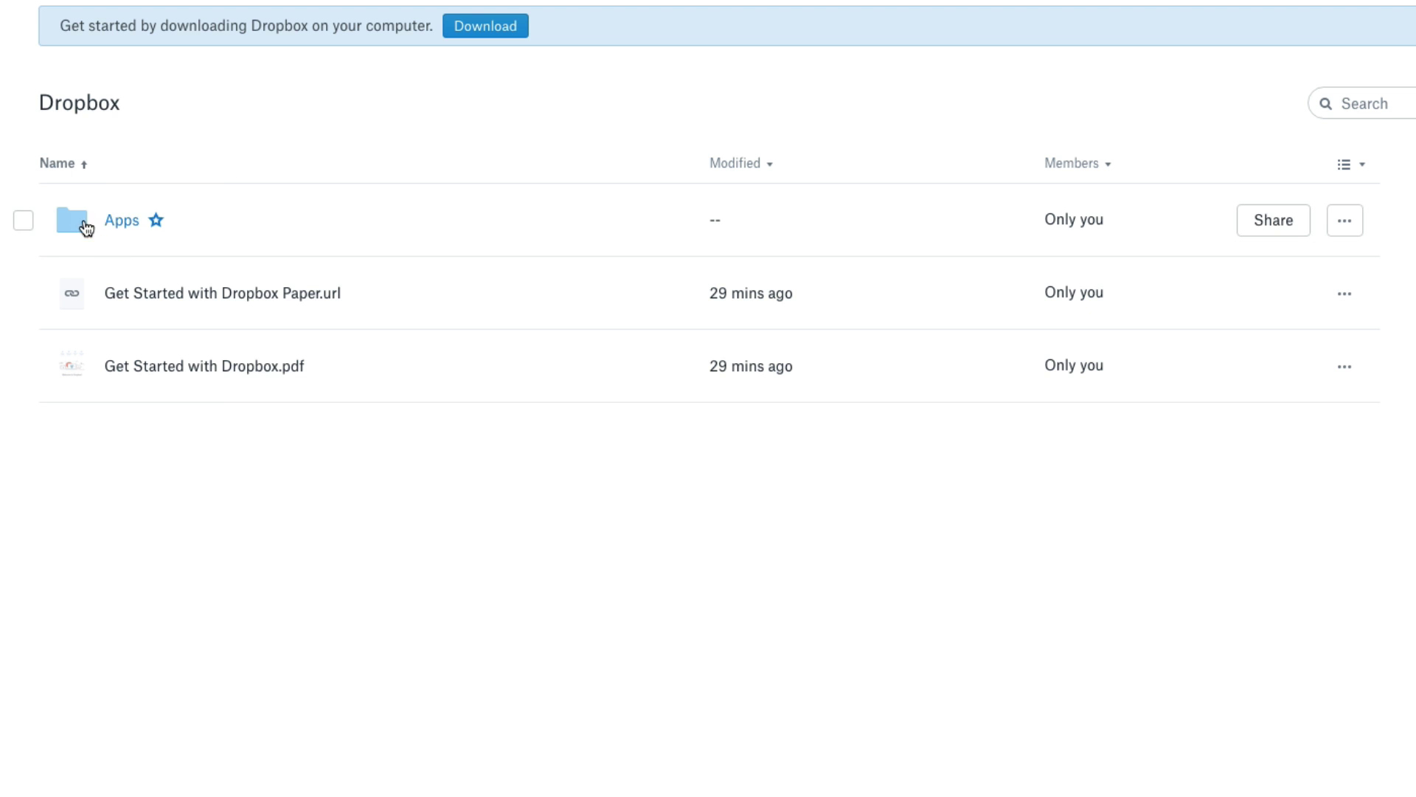
{"action": "left_click", "coordinate": [118, 220]}
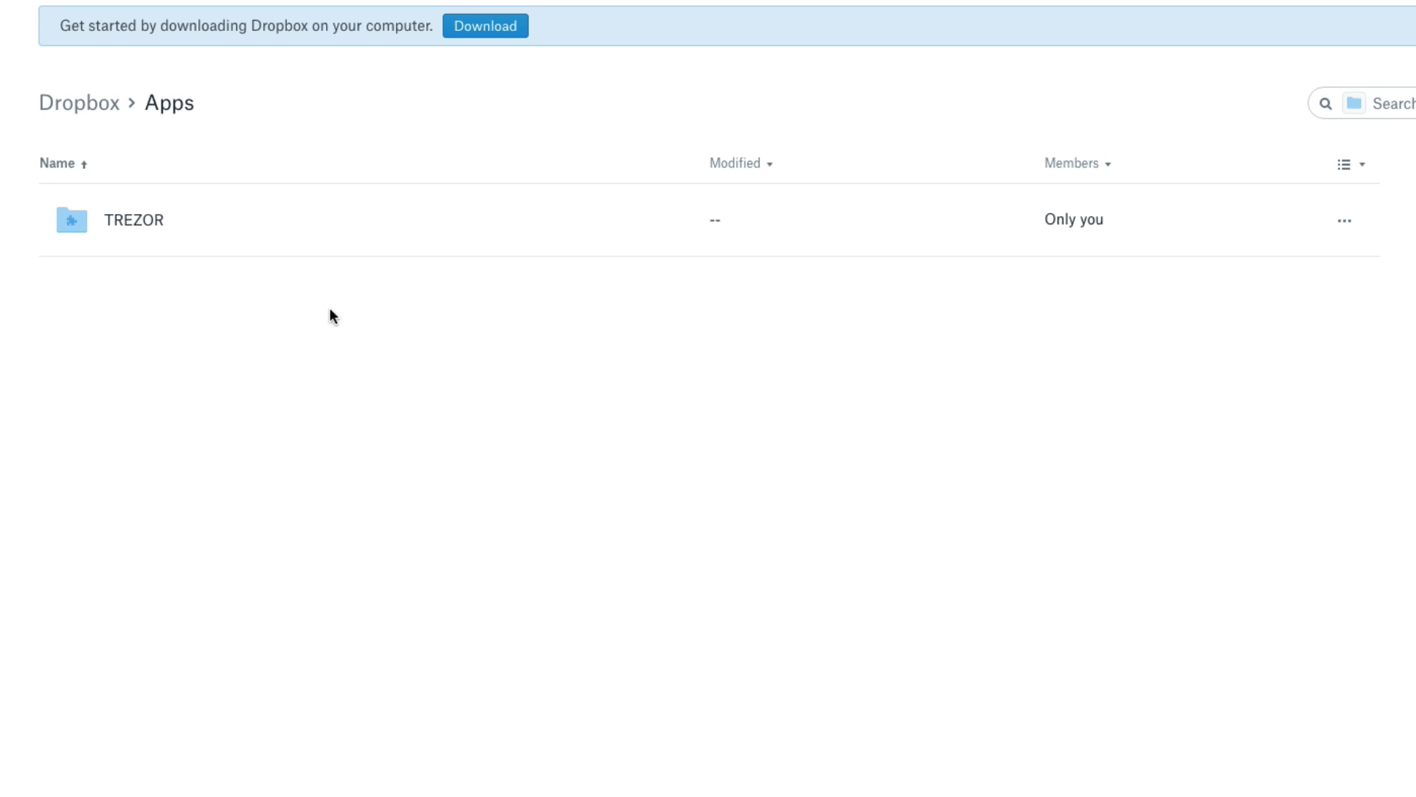
{"action": "left_click", "coordinate": [65, 225]}
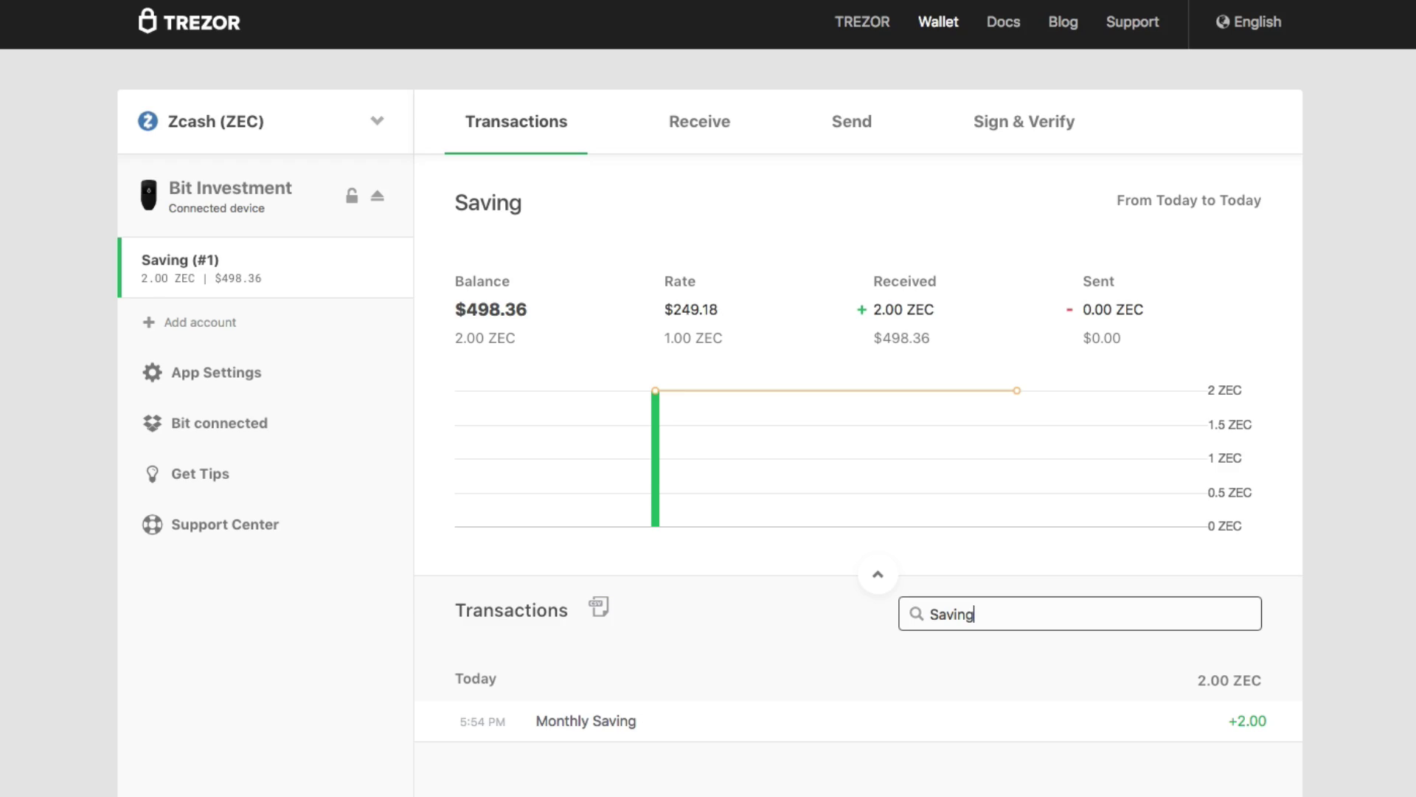
{"action": "key", "text": "Tab"}
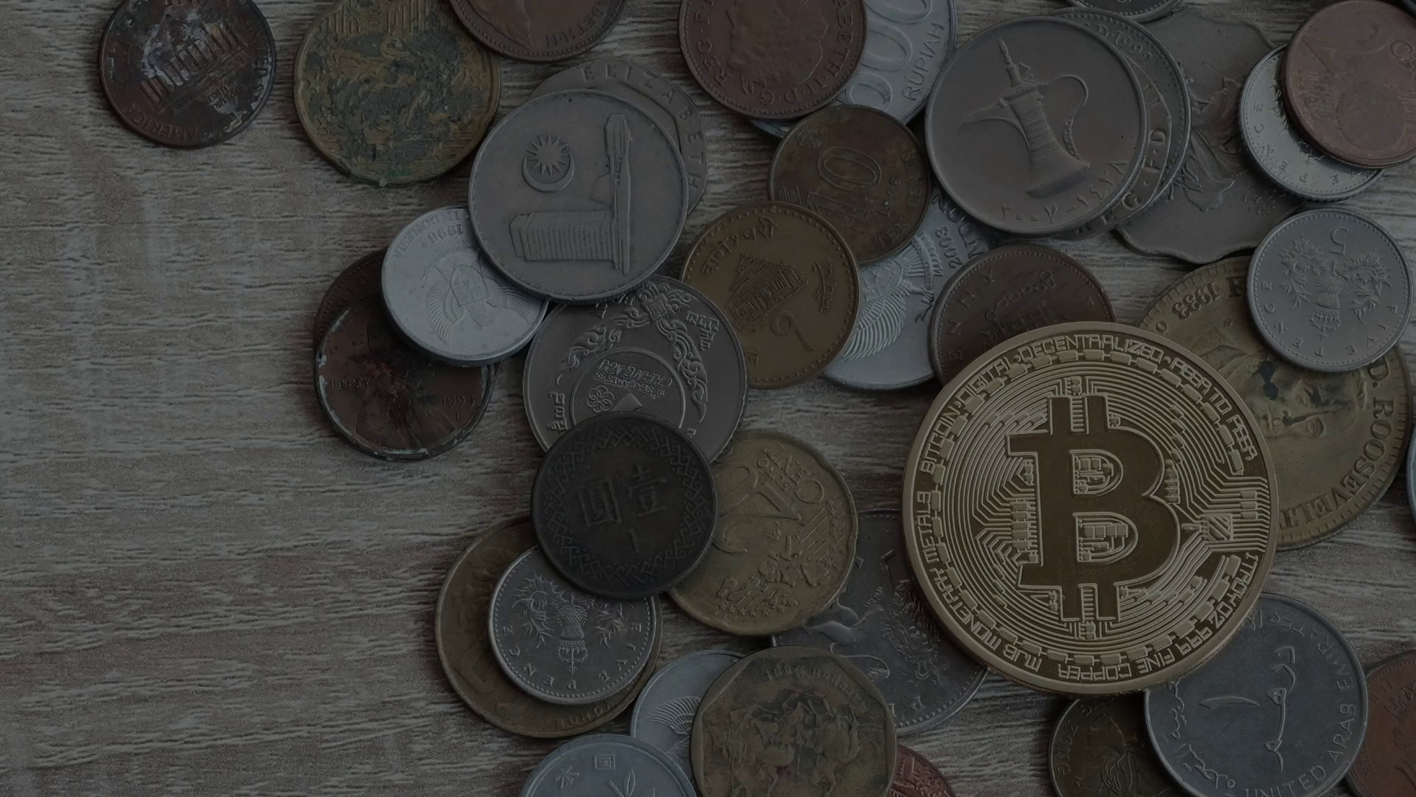